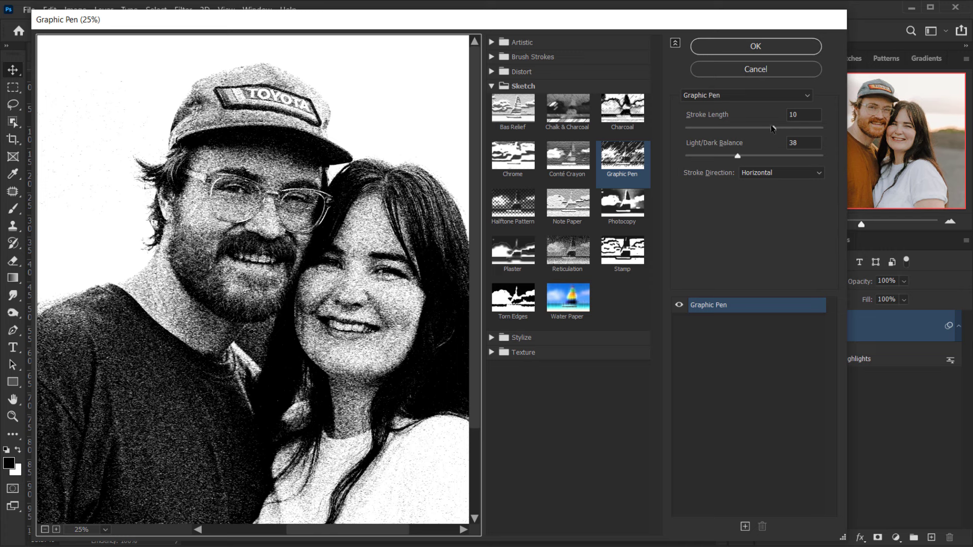
Step: Set the Graphic Pen effect's Stroke Length to 3 and Light/Dark Balance to 71
drag(773, 128, 705, 128)
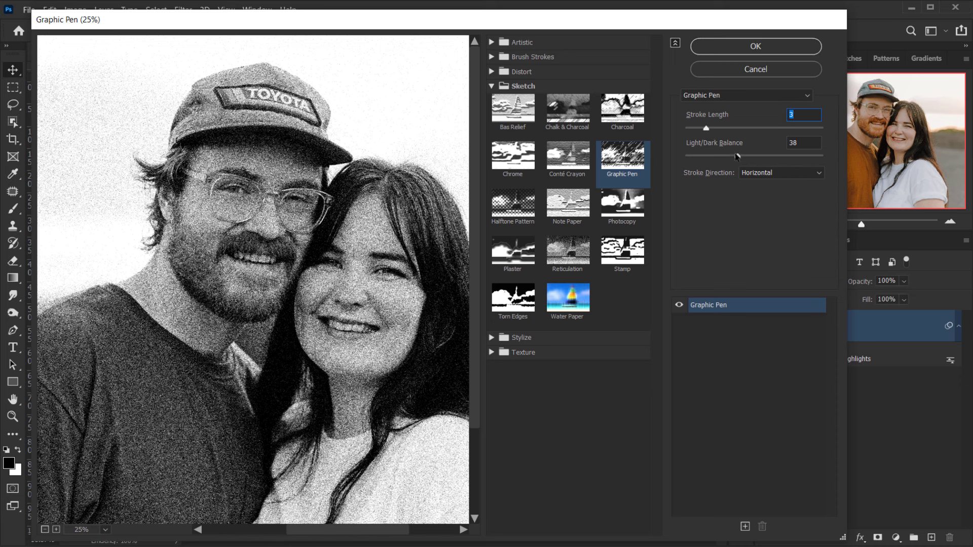
drag(737, 157, 784, 158)
click(306, 209)
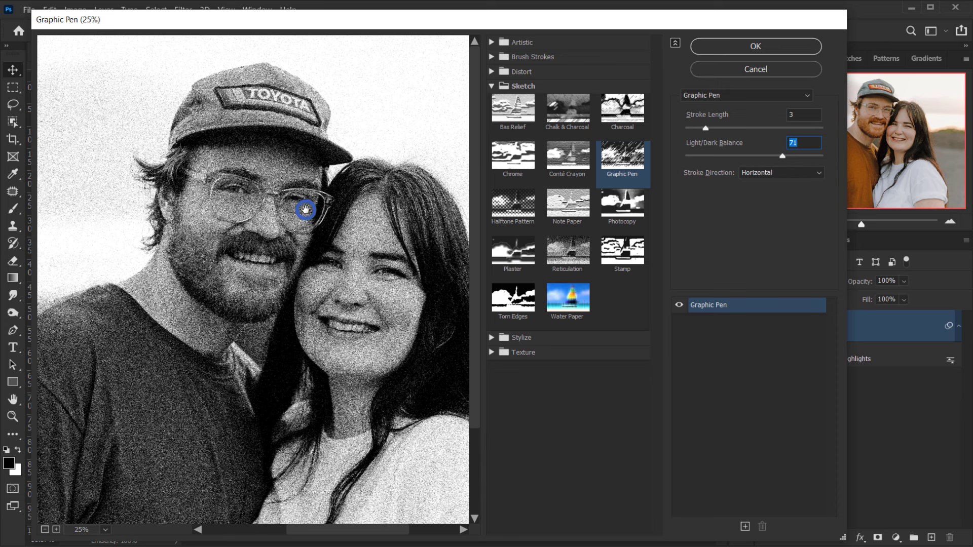
drag(305, 209, 295, 210)
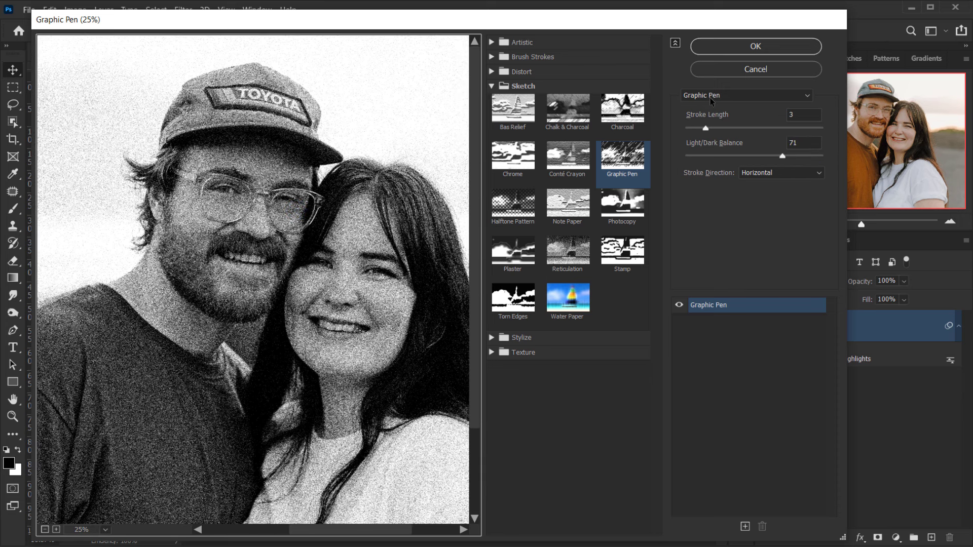
Step: Try the Left Diagonal stroke direction on the Graphic Pen effect and return it to Horizontal
click(56, 530)
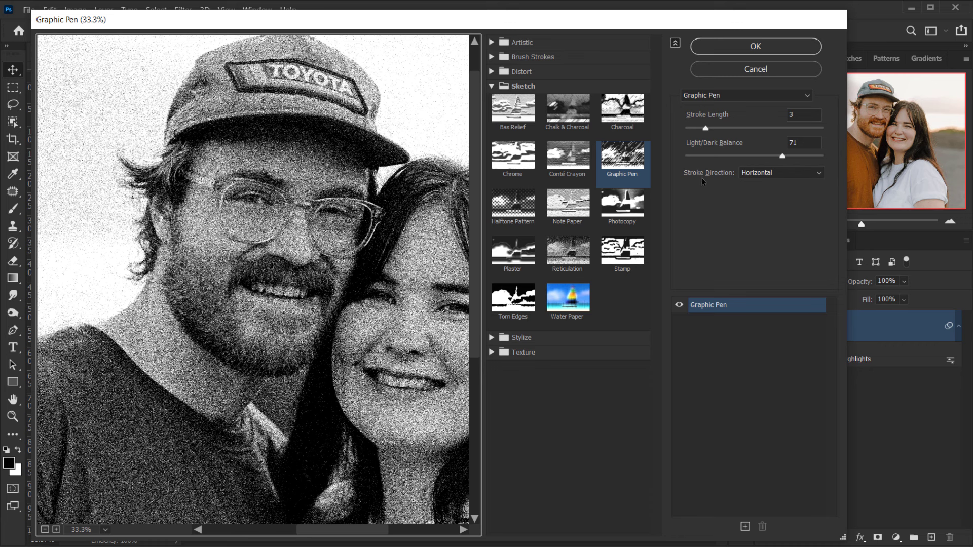
click(770, 175)
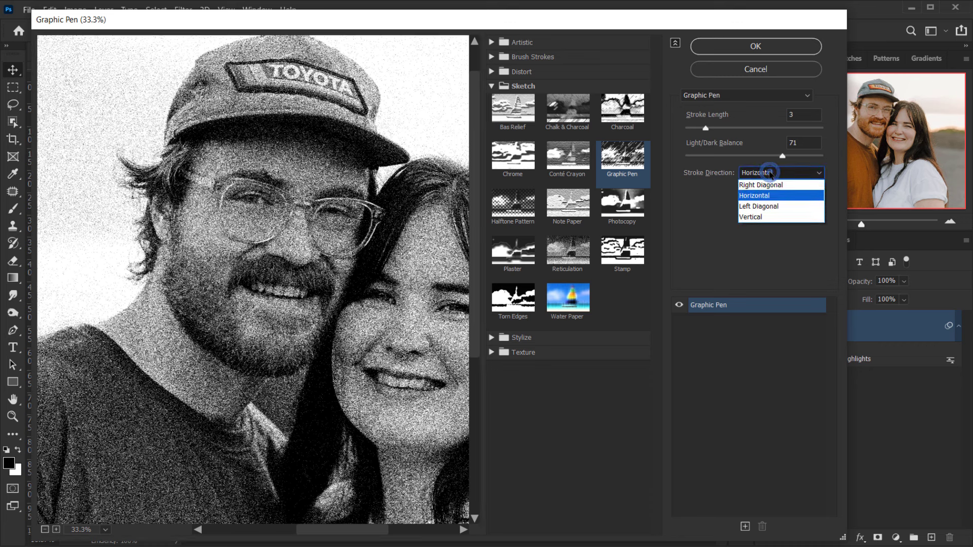
click(768, 206)
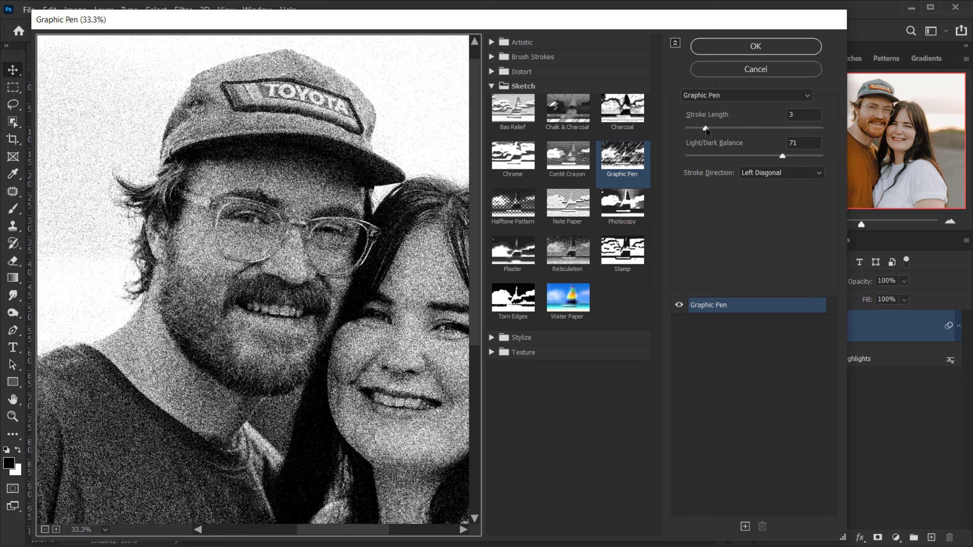
click(803, 115)
mouse_move(274, 221)
mouse_down()
mouse_move(261, 211)
mouse_move(252, 148)
mouse_up()
click(783, 173)
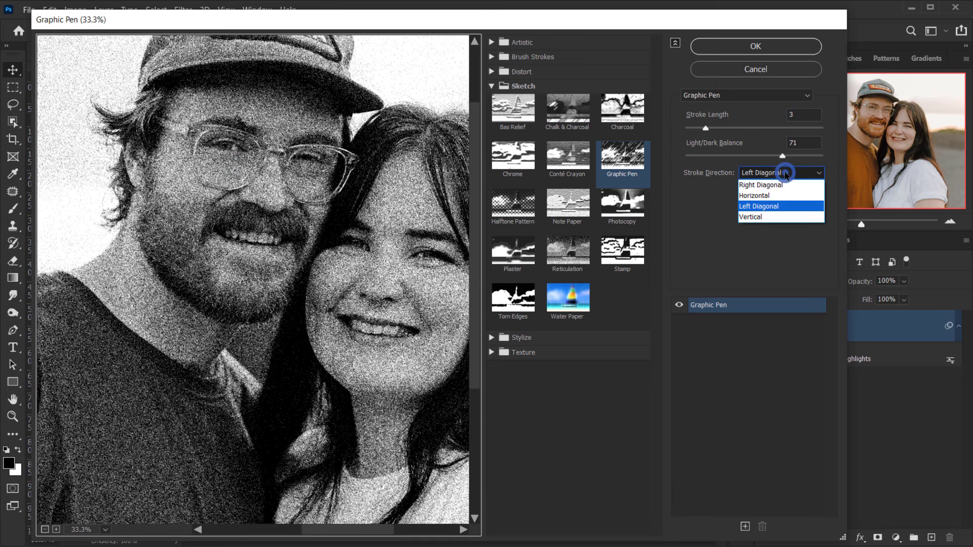
click(760, 196)
drag(306, 282, 341, 254)
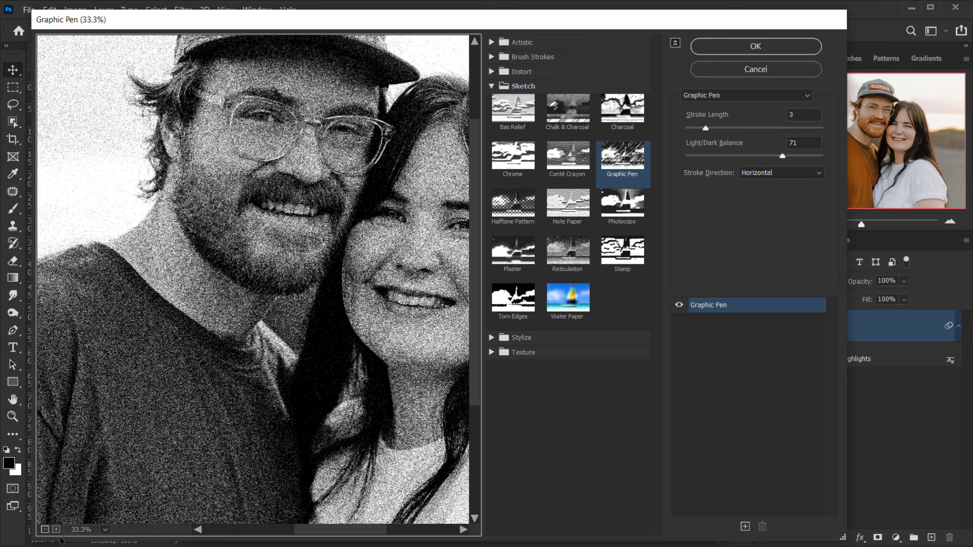
click(45, 529)
drag(282, 337, 271, 299)
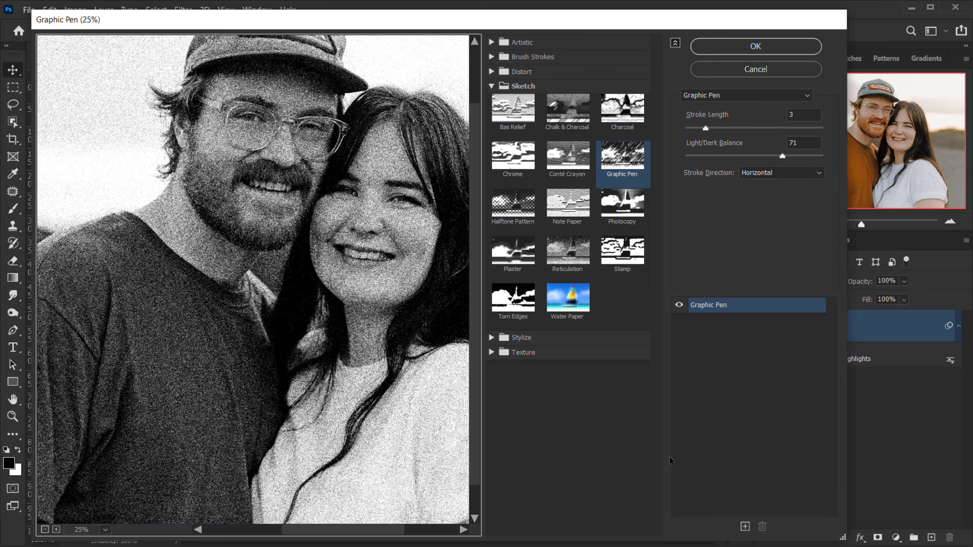
Step: Add a second effect layer using Halftone Pattern with the Line pattern type
click(745, 526)
click(513, 212)
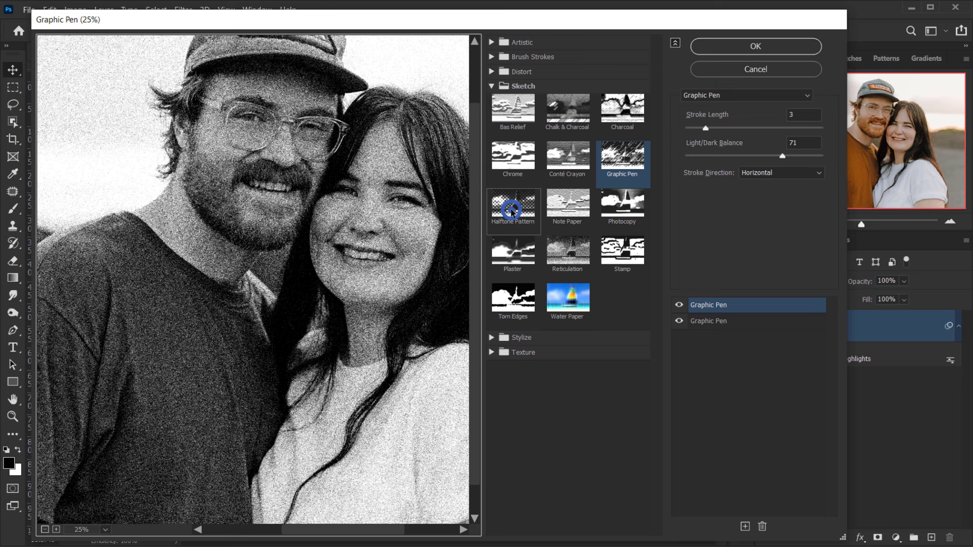
drag(256, 206, 246, 233)
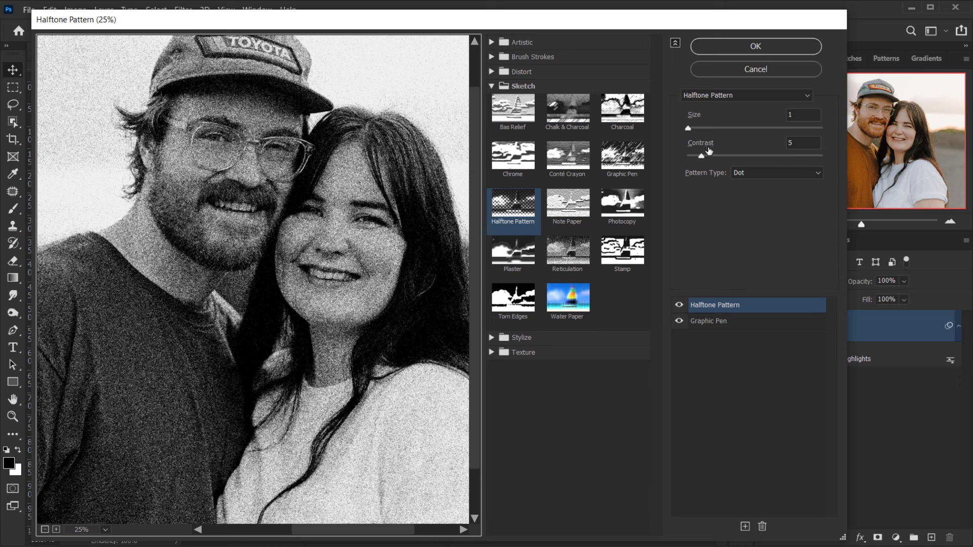
click(765, 173)
click(750, 207)
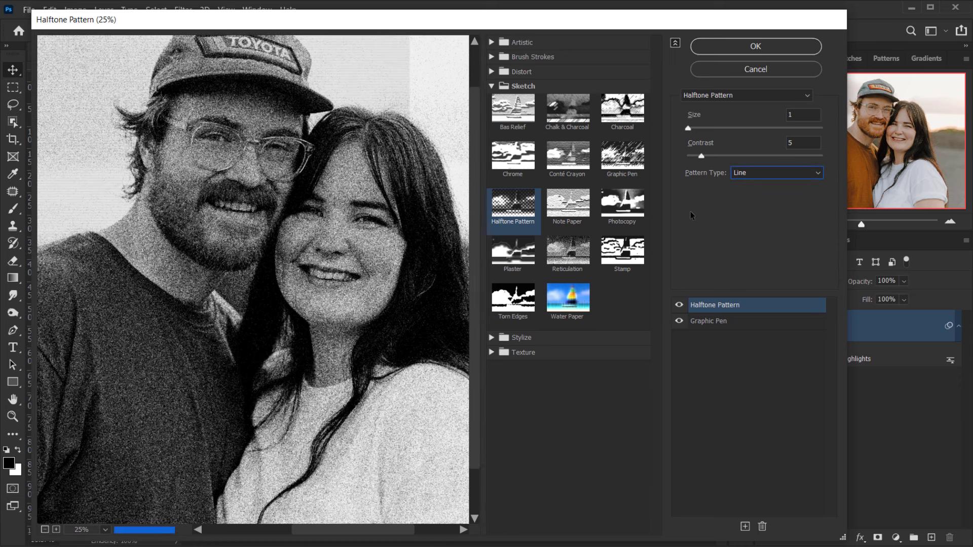
Step: Adjust the halftone lines to a Size of 4 and a Contrast of 10
click(809, 114)
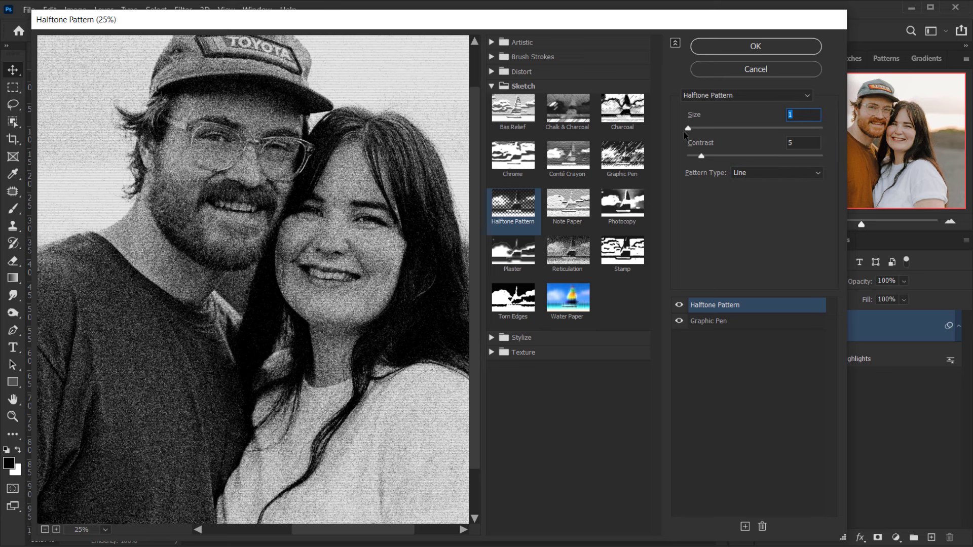
click(690, 127)
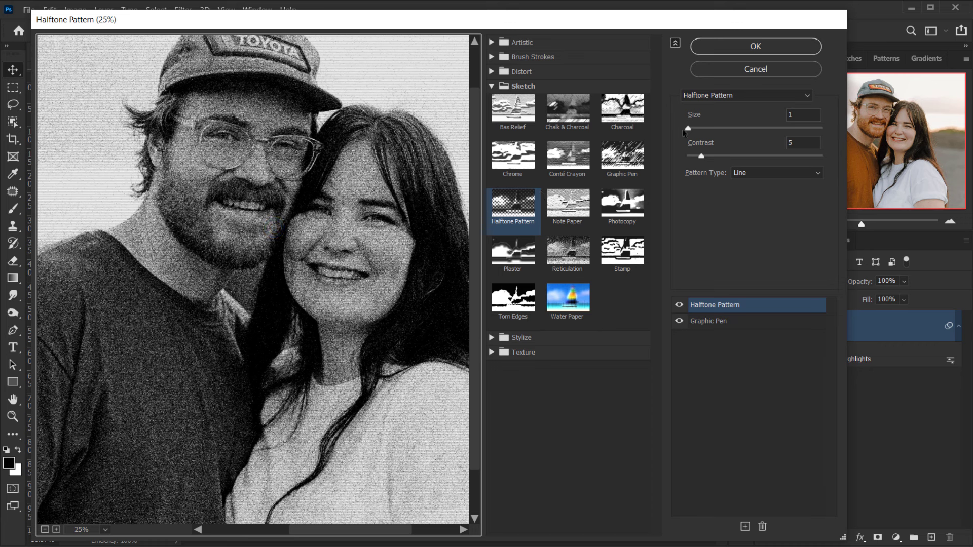
drag(697, 128, 726, 128)
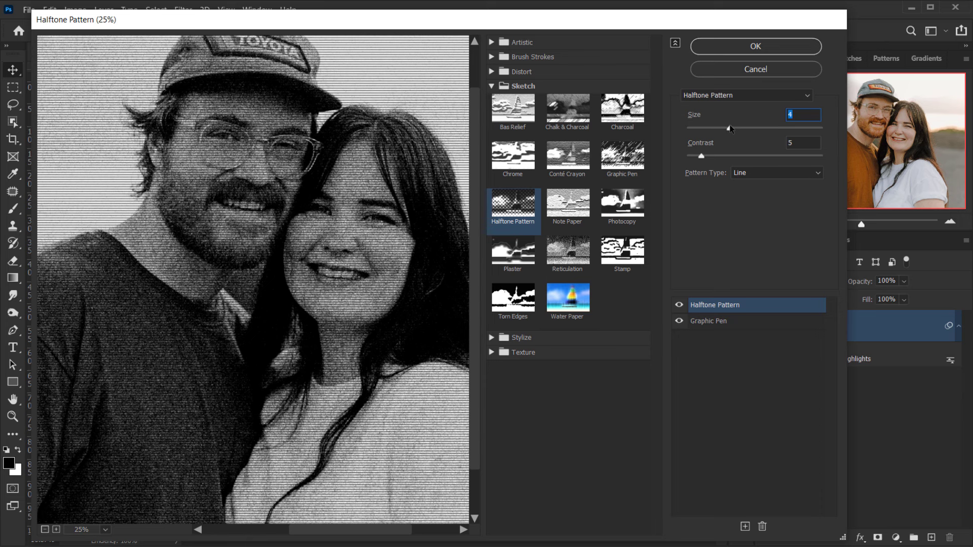
drag(730, 128, 736, 128)
drag(316, 152, 286, 181)
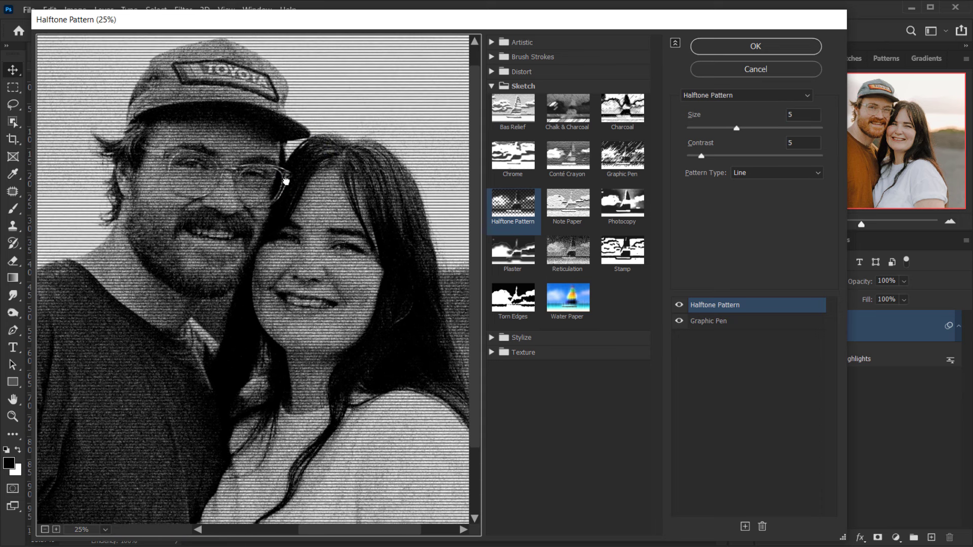
drag(702, 156, 722, 157)
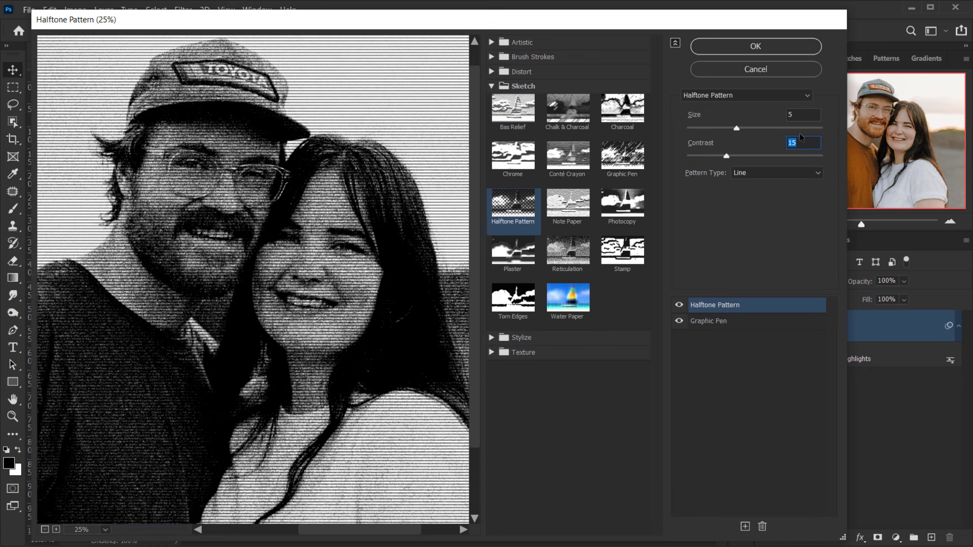
drag(727, 156, 717, 130)
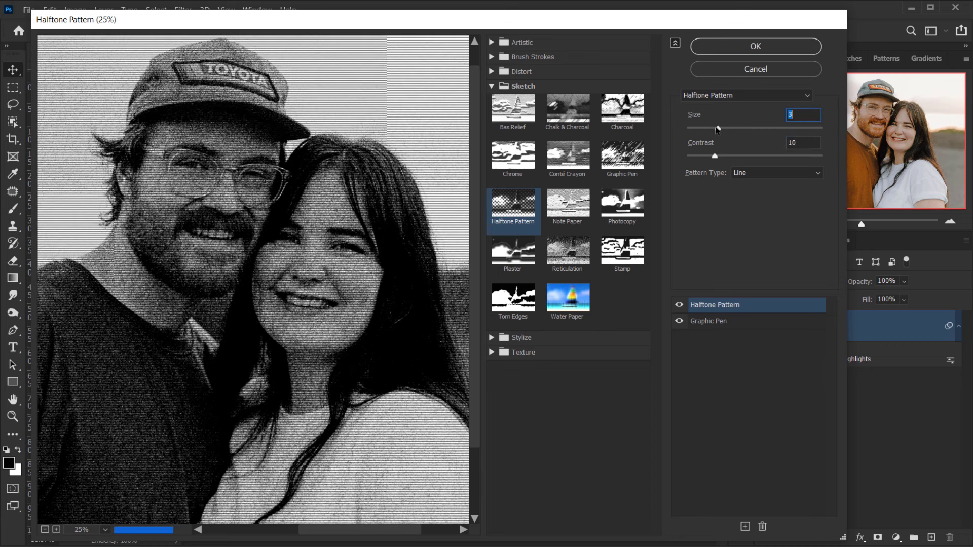
drag(717, 129, 719, 129)
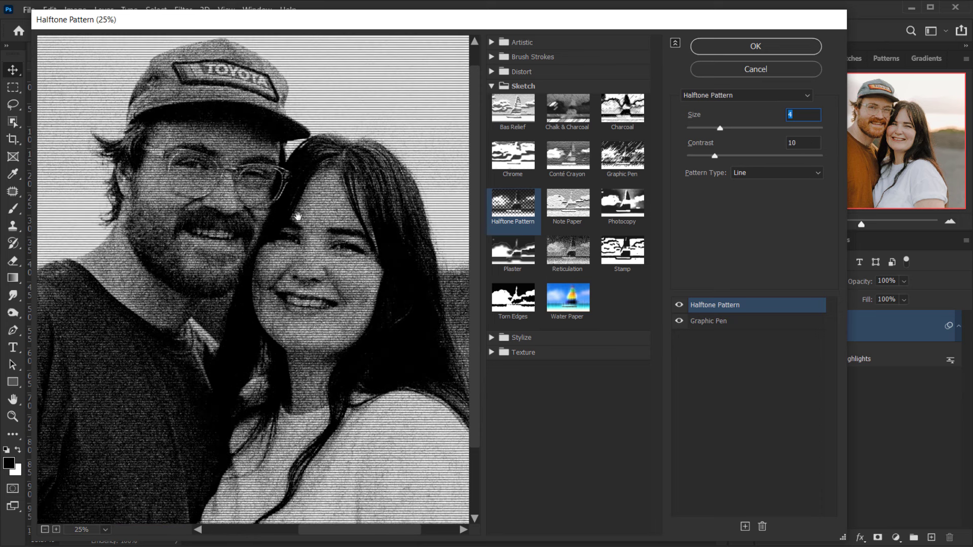
drag(193, 260, 246, 248)
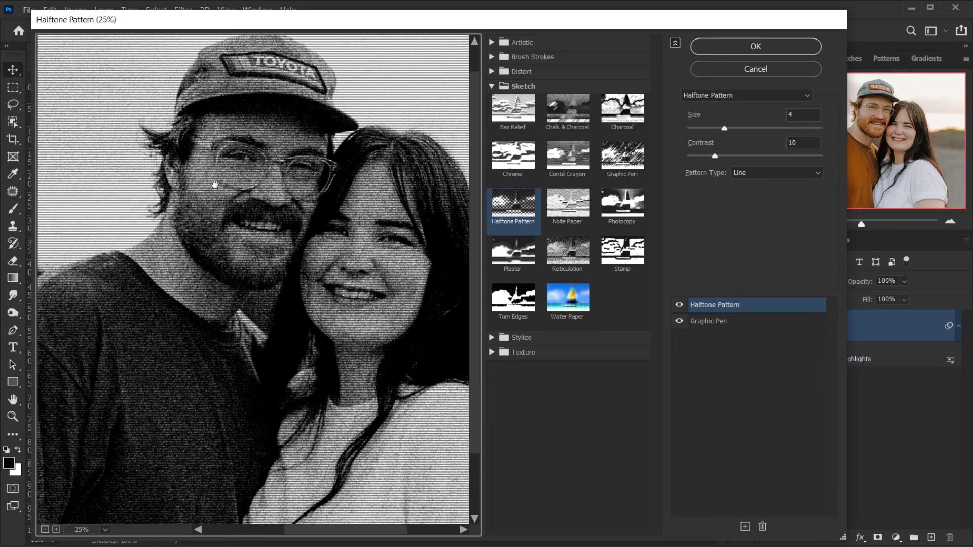
drag(305, 218, 344, 197)
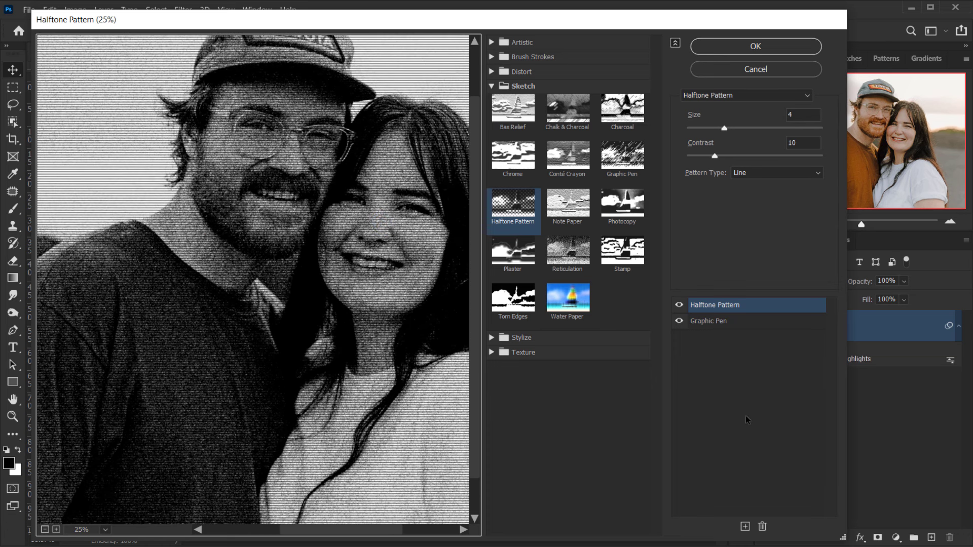
drag(350, 400, 319, 378)
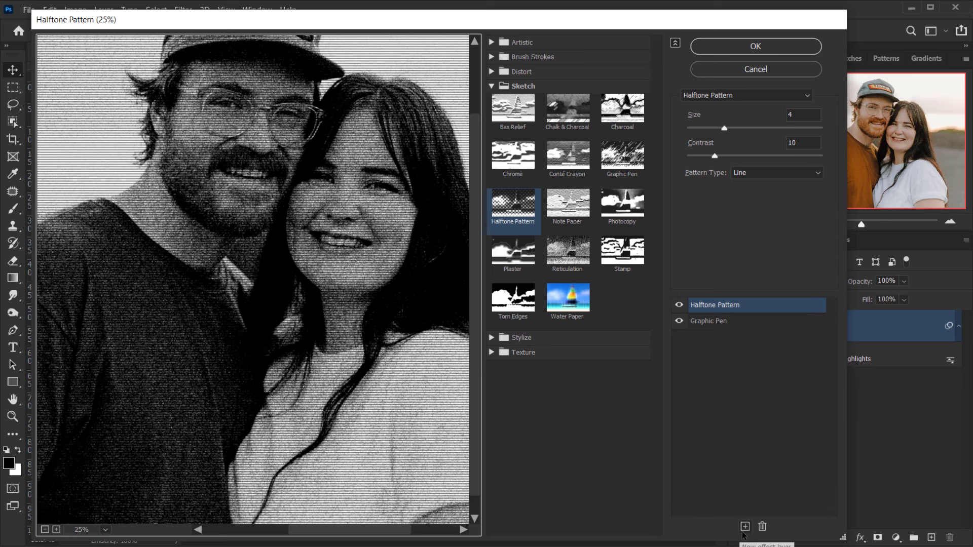
Step: Add a third effect layer using the Grain texture and set its Intensity to 25
click(745, 527)
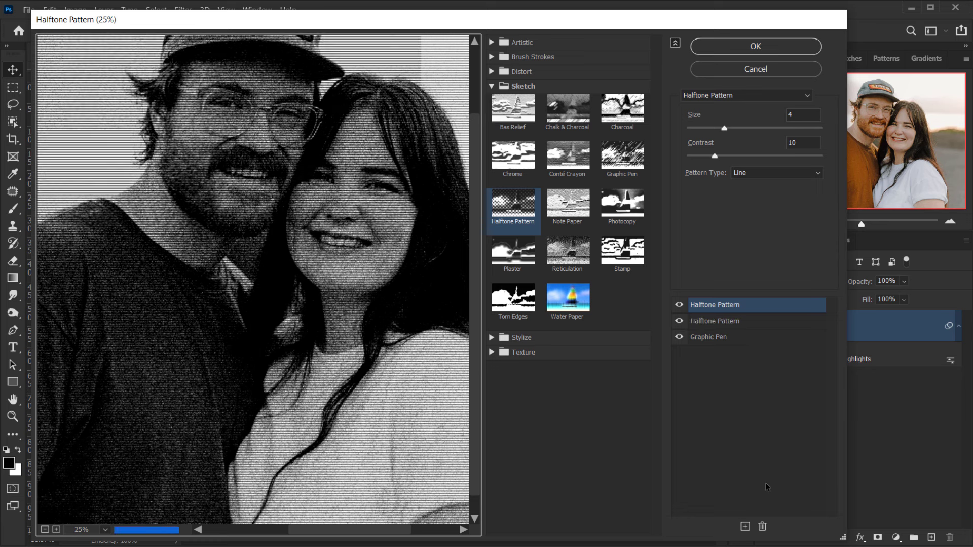
click(496, 355)
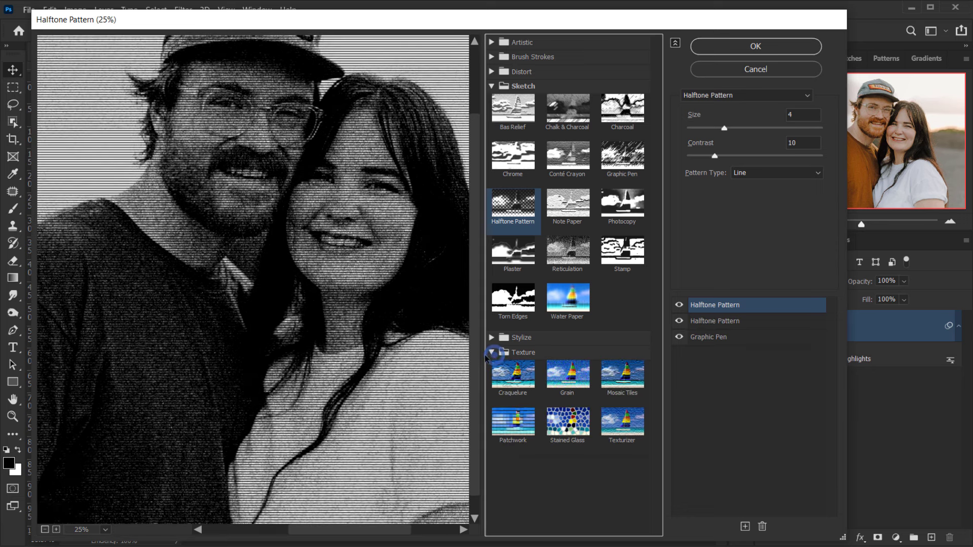
click(570, 390)
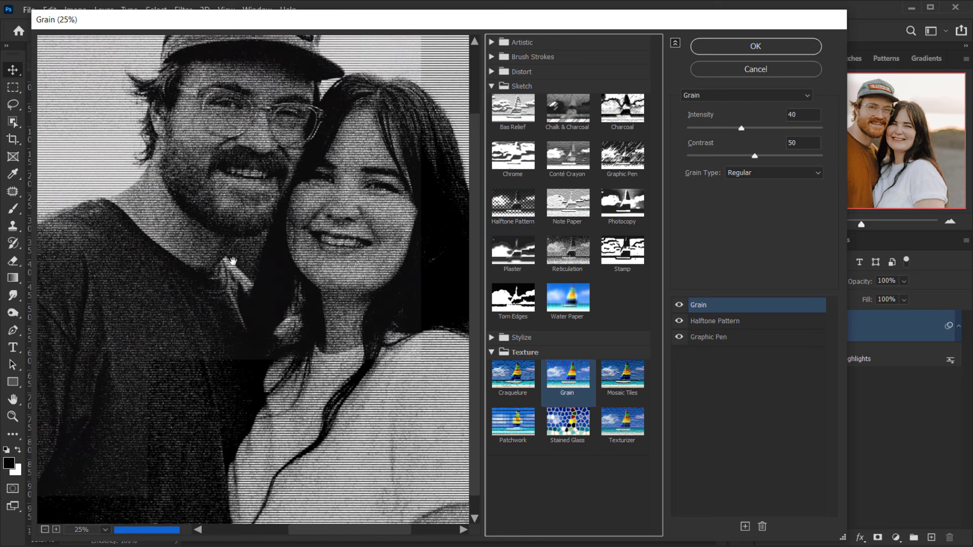
drag(241, 264, 256, 280)
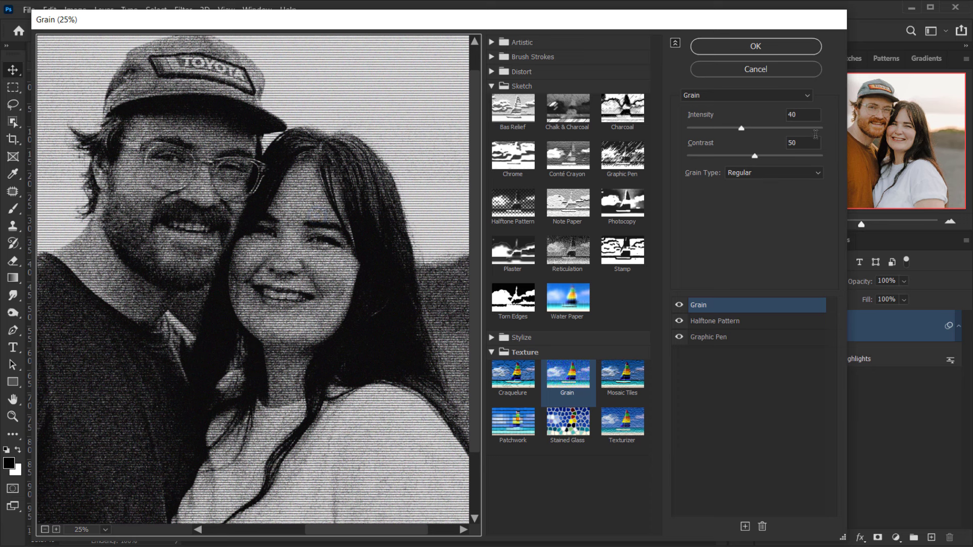
drag(744, 126, 722, 131)
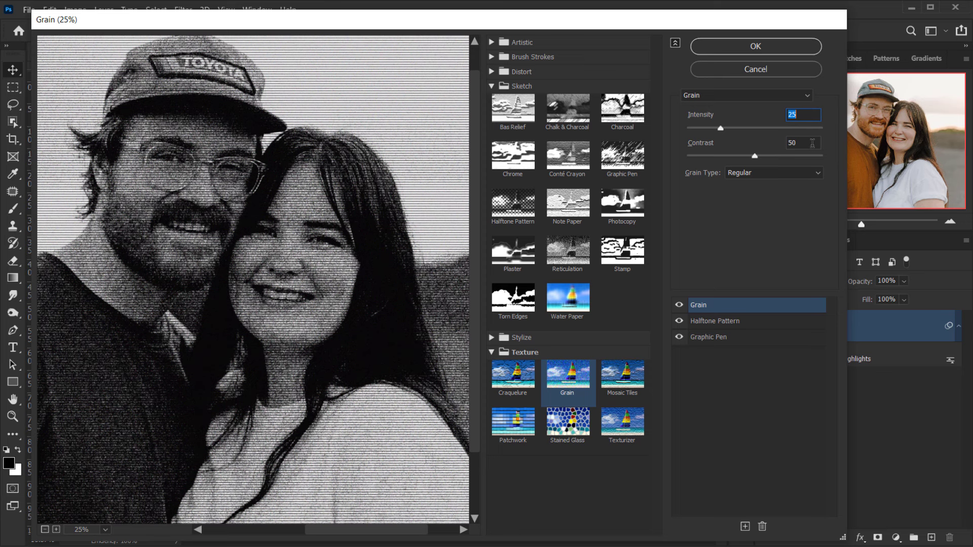
Step: Compare the enlarged preview of the faces with the Grain effect hidden and shown
click(57, 529)
click(56, 529)
drag(246, 247, 310, 315)
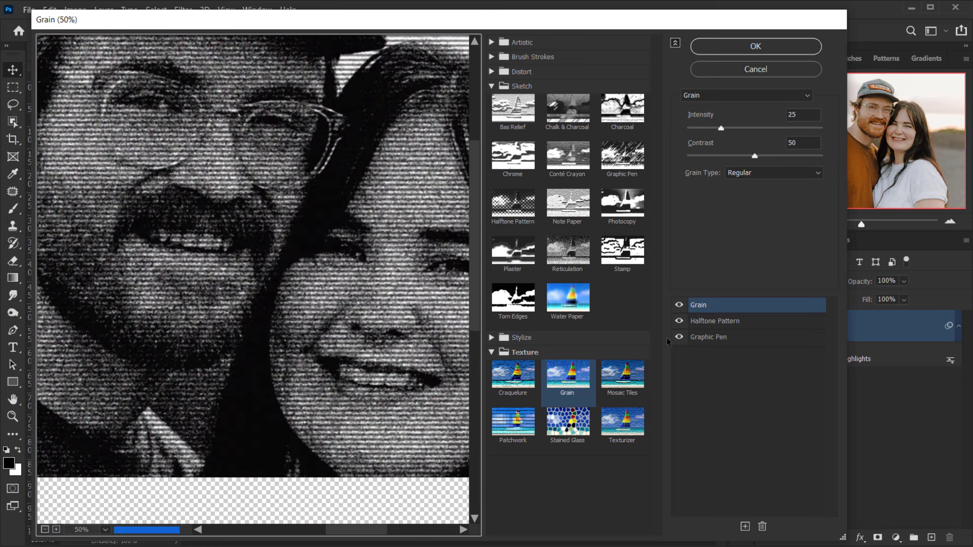
click(679, 305)
click(679, 305)
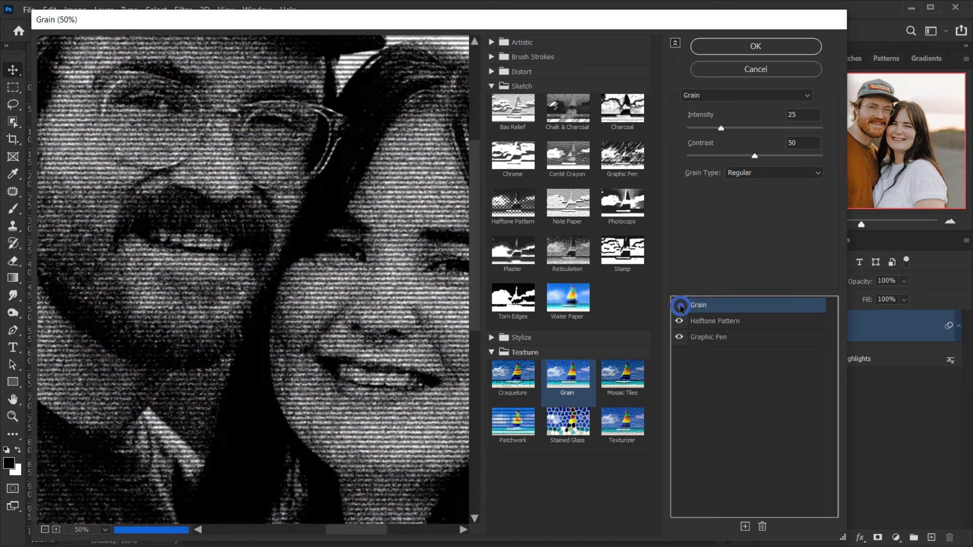
click(680, 306)
click(680, 305)
Step: Set the Grain Intensity to 30 and Contrast to 56, and apply the stacked gallery effects
drag(721, 128, 726, 129)
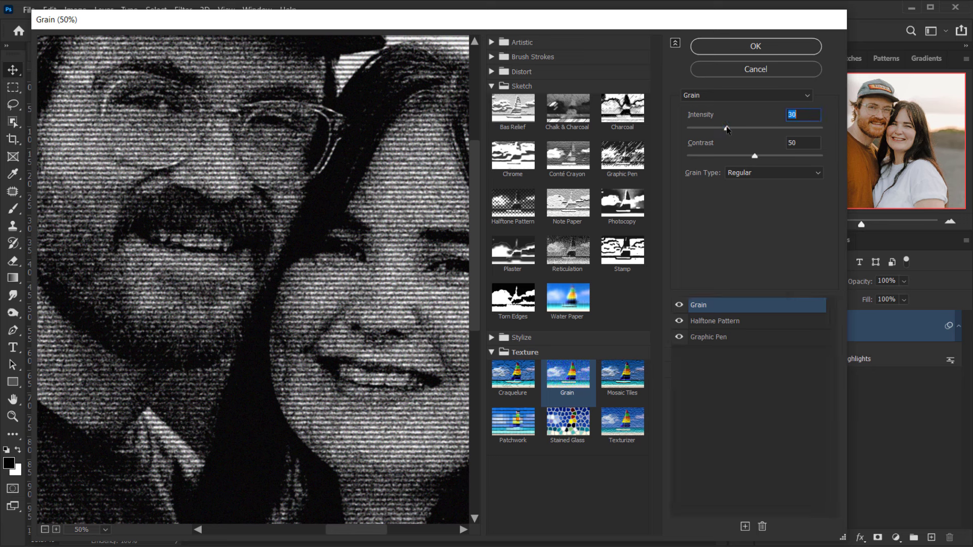
drag(754, 157, 765, 159)
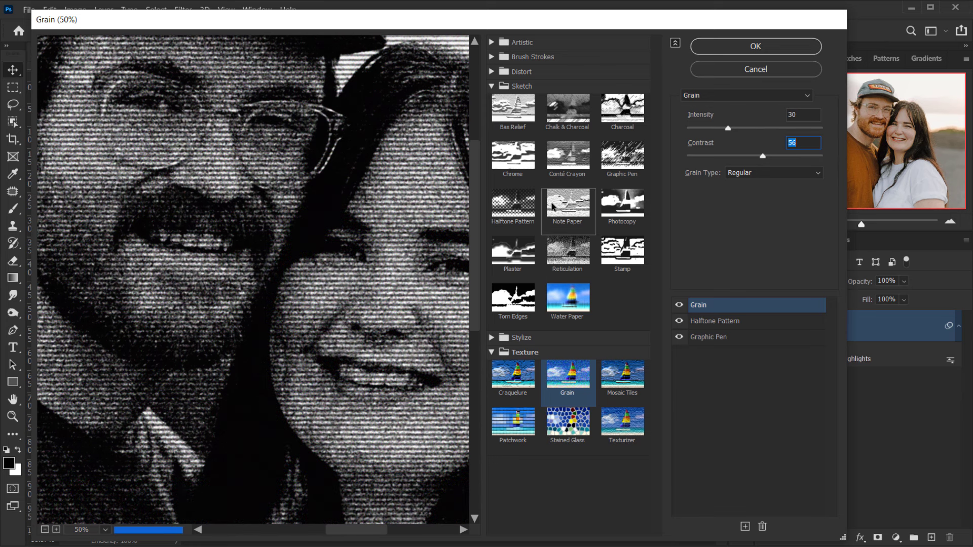
drag(370, 273, 292, 208)
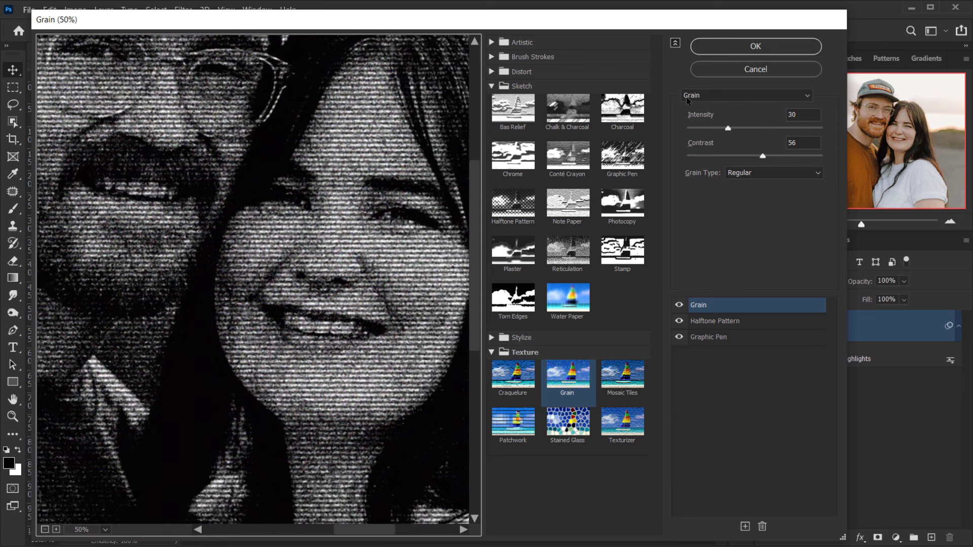
click(765, 47)
Step: Inspect the filtered photo up close and as a whole, and collapse Layer 0's smart filter list
scroll(286, 241, up, 10)
scroll(403, 218, down, 5)
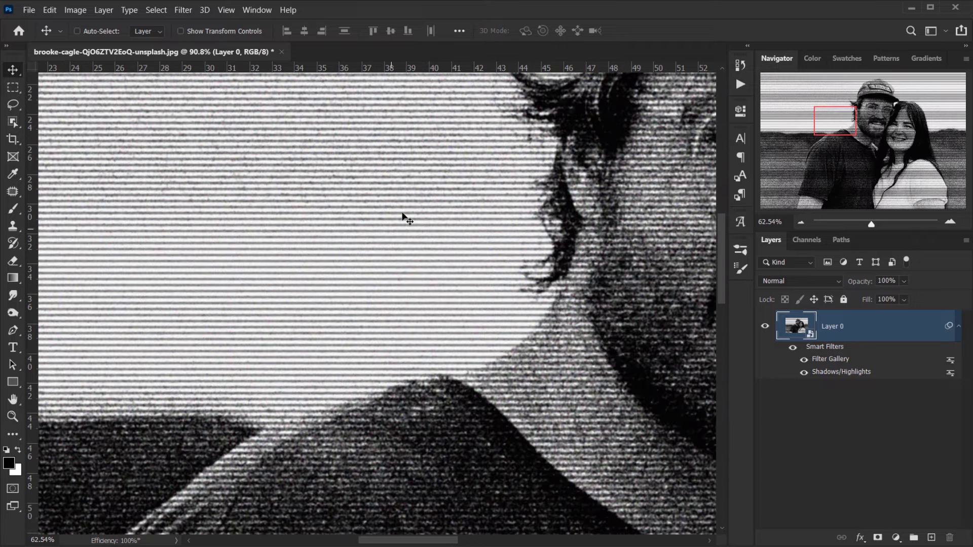
key(ctrl+0)
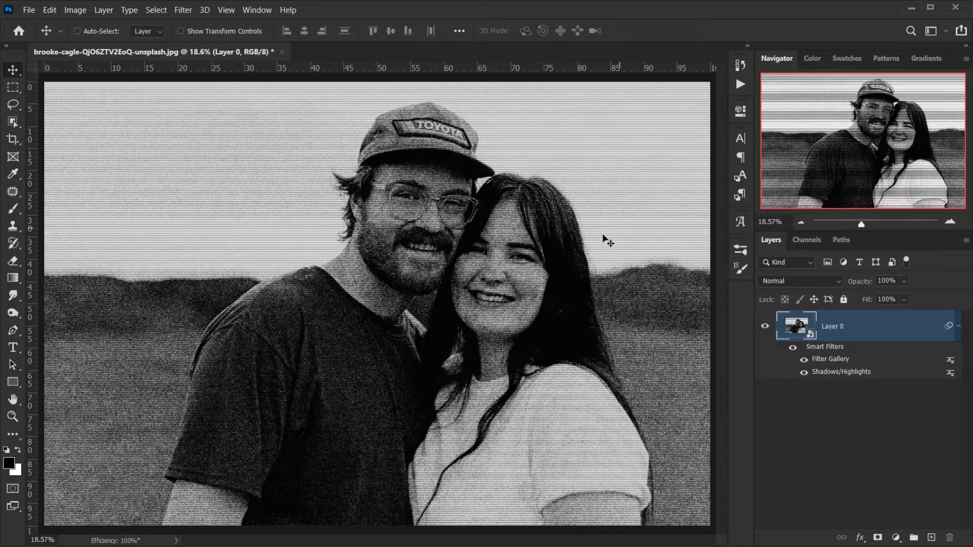
click(959, 326)
scroll(538, 345, down, 2)
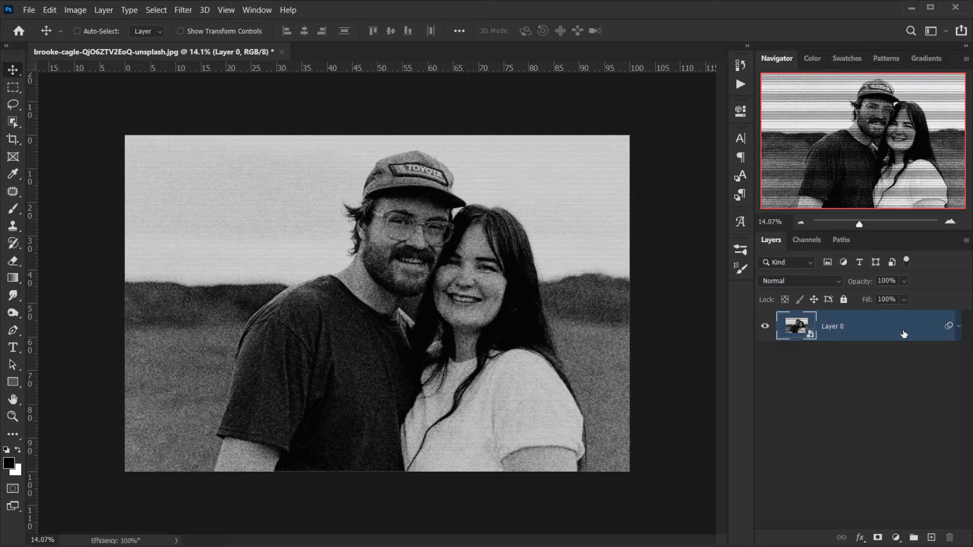
Step: Duplicate Layer 0 and apply a Motion Blur with a 0° angle and 75-pixel distance to the copy
drag(903, 329, 931, 536)
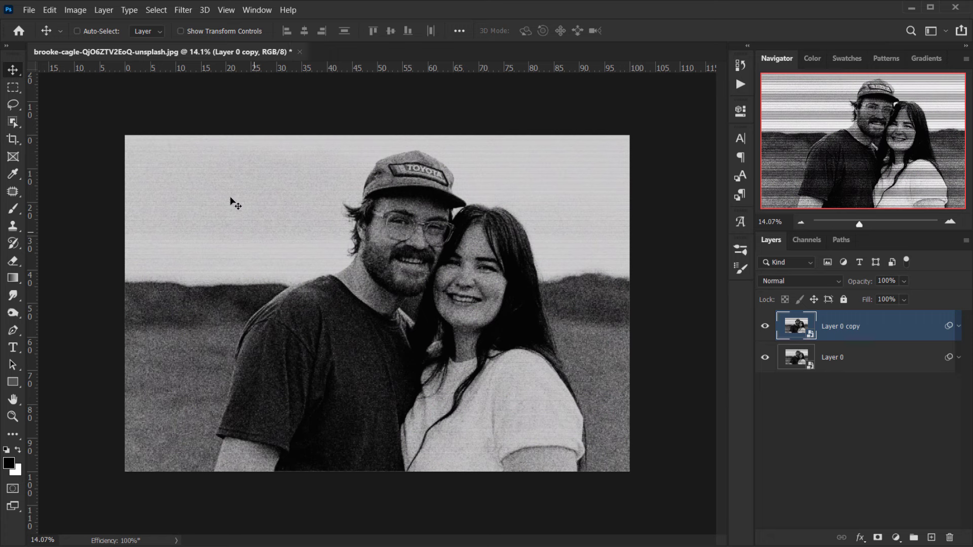
click(183, 10)
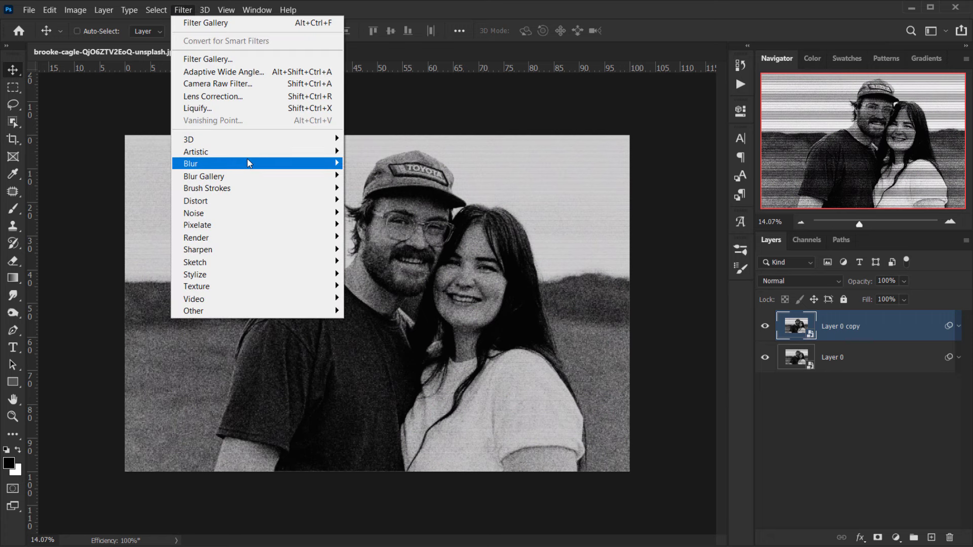
mouse_move(247, 162)
click(397, 238)
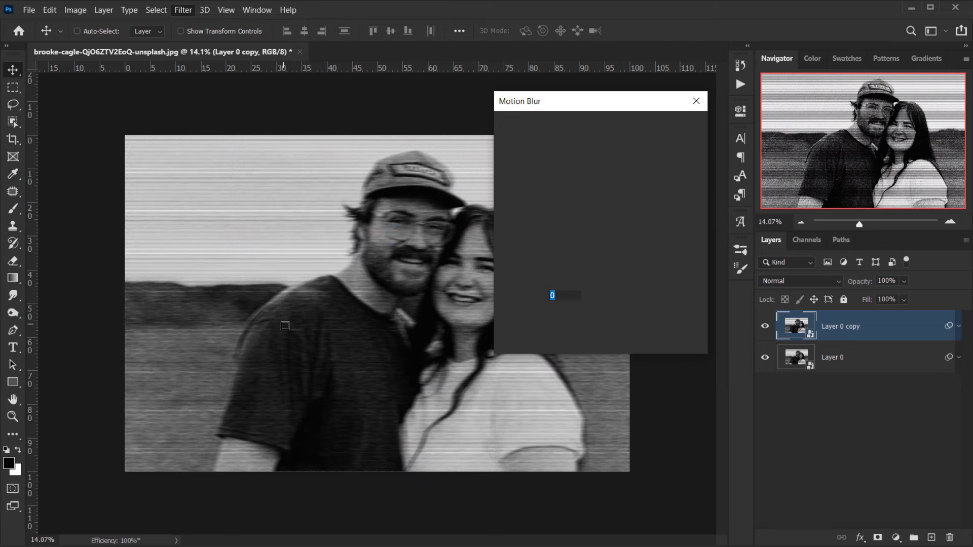
drag(561, 105, 627, 114)
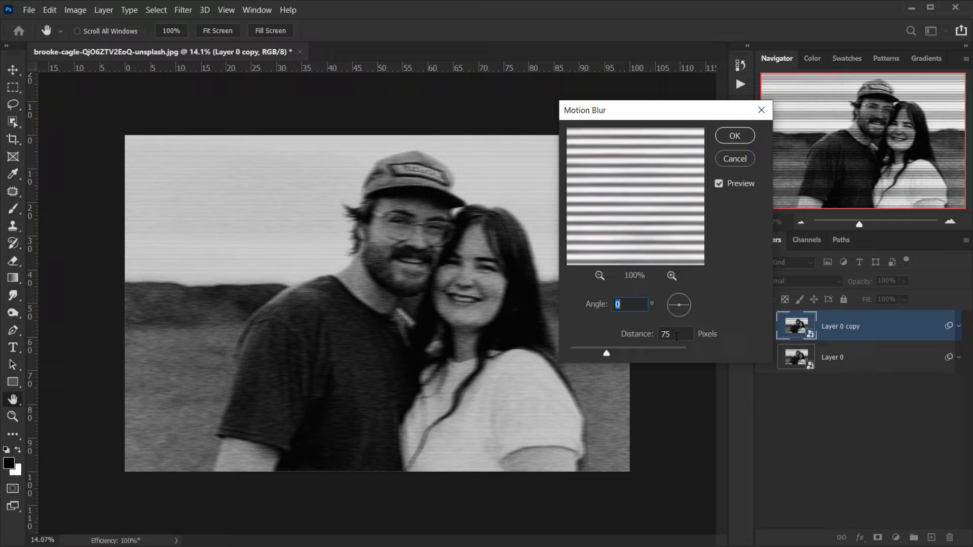
click(676, 334)
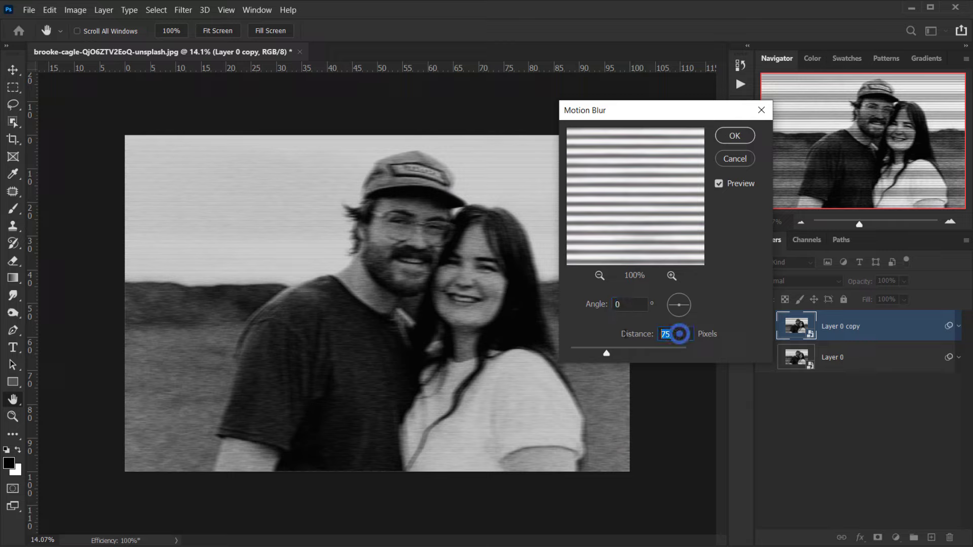
click(735, 135)
scroll(393, 231, up, 5)
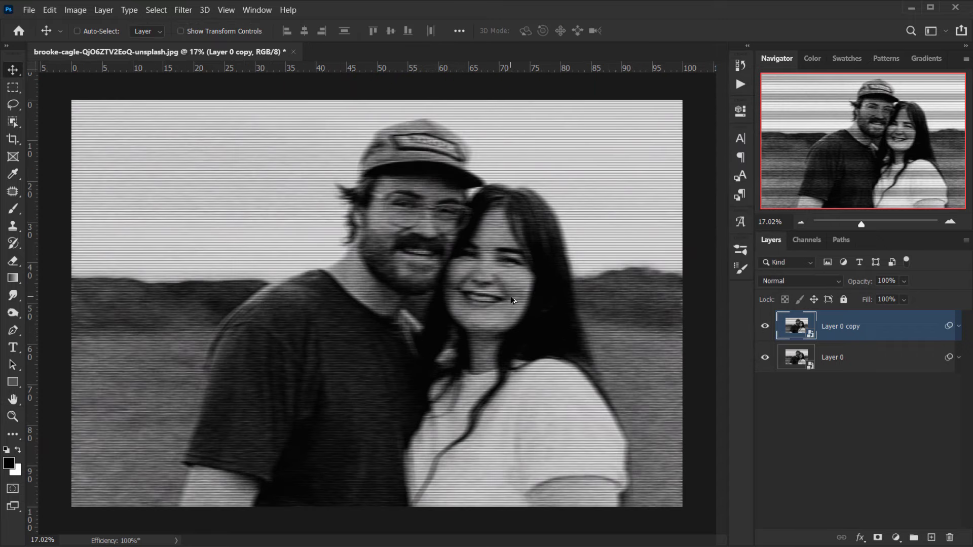
scroll(393, 231, down, 3)
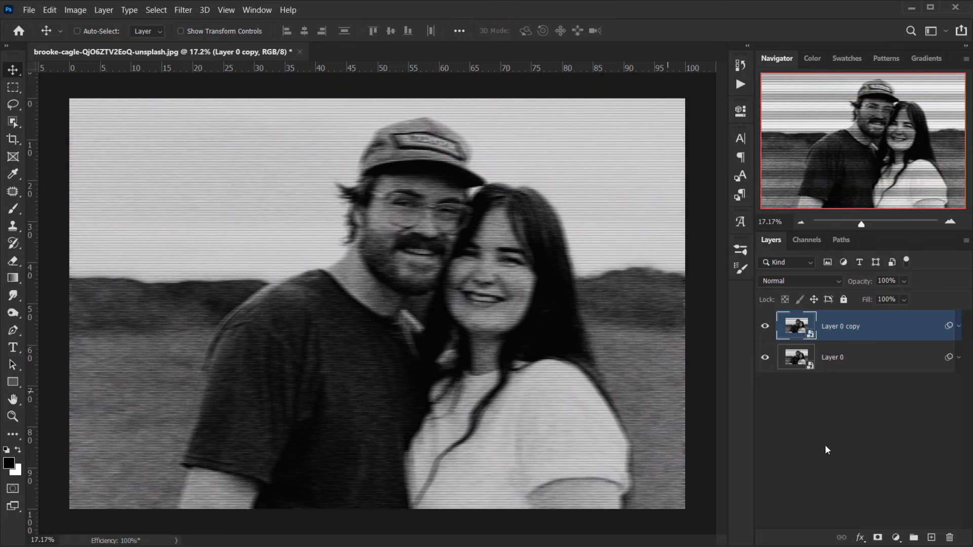
Step: Mask Layer 0 copy, blacking out a full-height strip over the faces from about 50 to 74% of the image width, and deselect
click(882, 536)
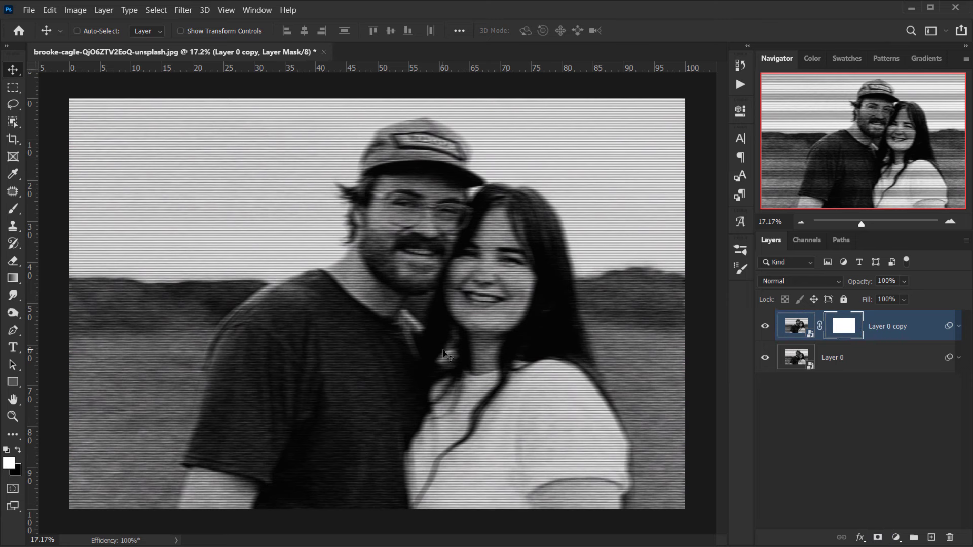
key(g)
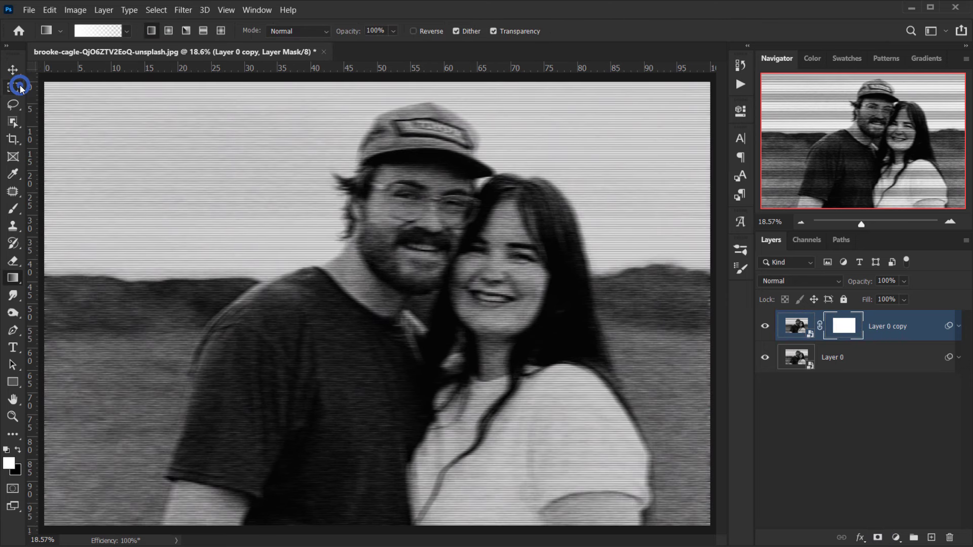
drag(13, 87, 65, 94)
scroll(443, 196, down, 3)
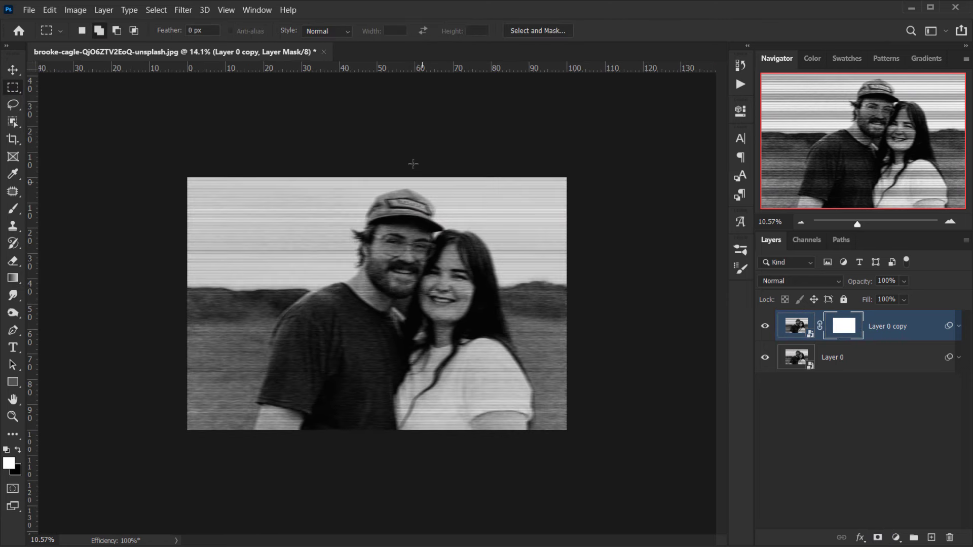
drag(386, 183, 467, 475)
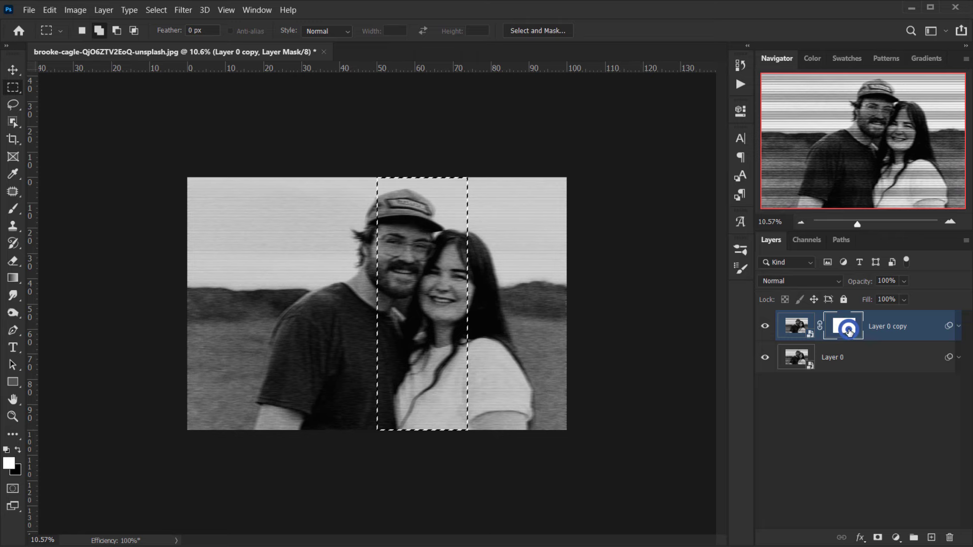
scroll(413, 344, up, 4)
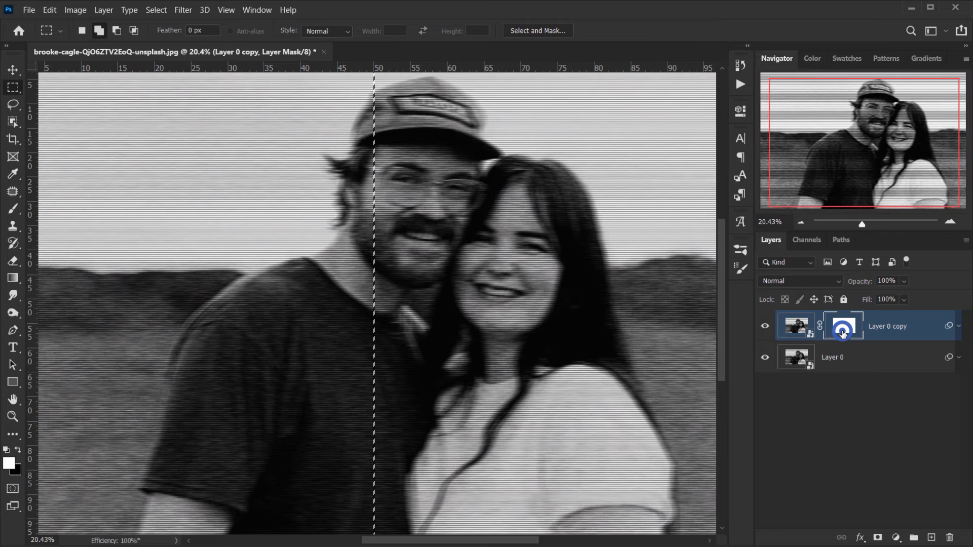
key(ctrl+BackSpace)
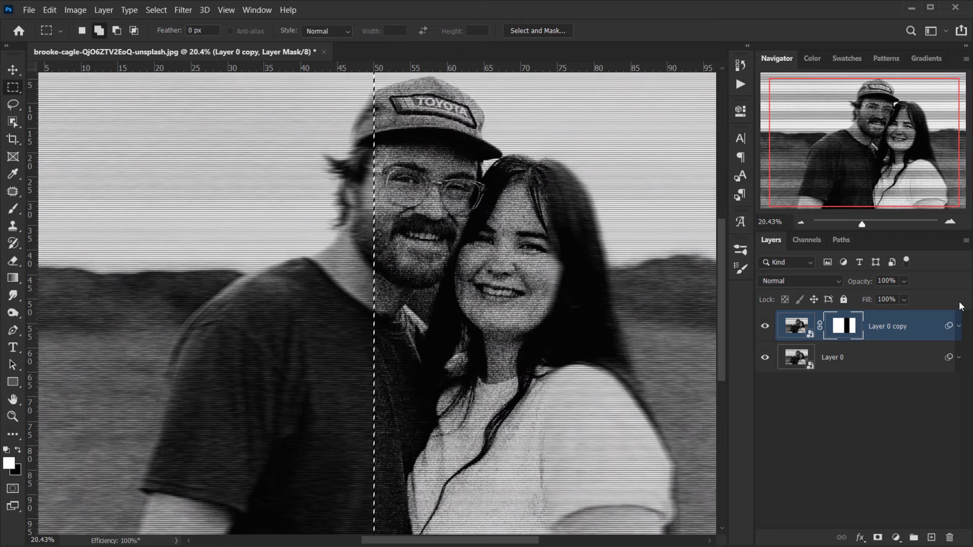
scroll(566, 301, down, 2)
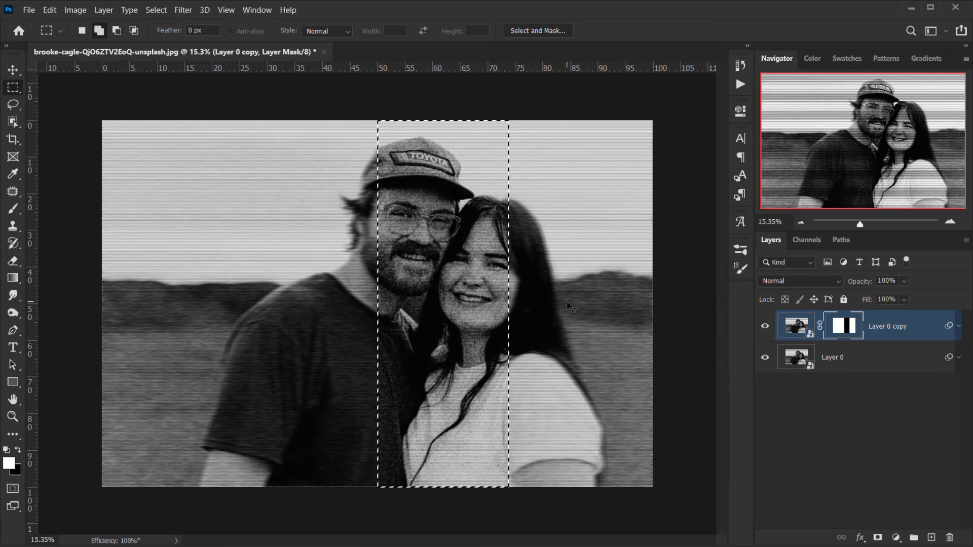
key(ctrl+d)
Step: Feather Layer 0 copy's layer mask by about 91.7 px to soften the strip's hard edges
scroll(406, 282, up, 5)
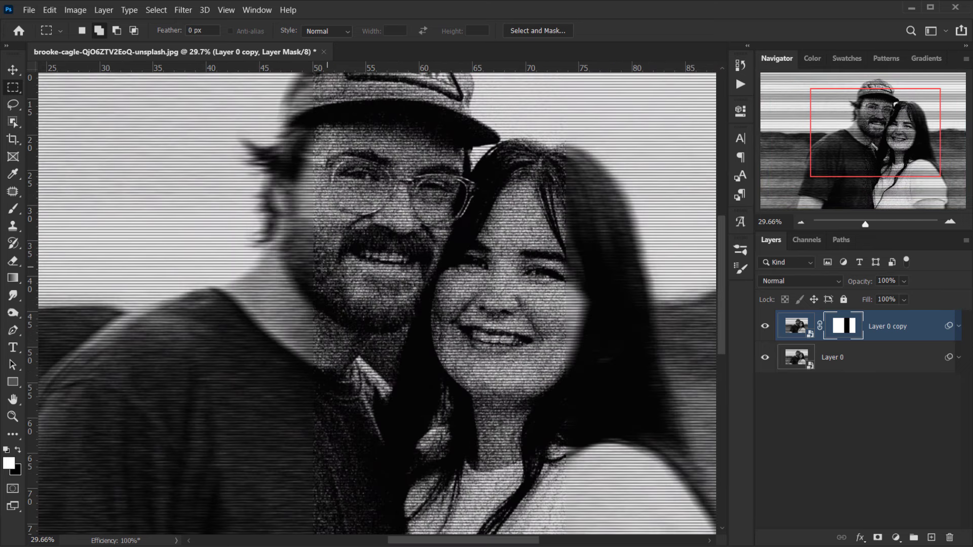
scroll(324, 267, down, 4)
scroll(434, 228, up, 7)
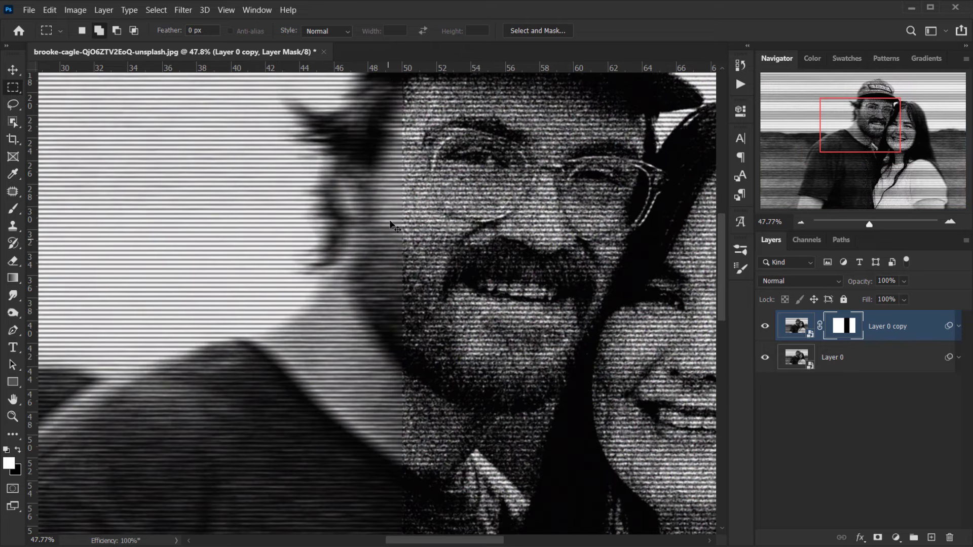
scroll(401, 247, down, 5)
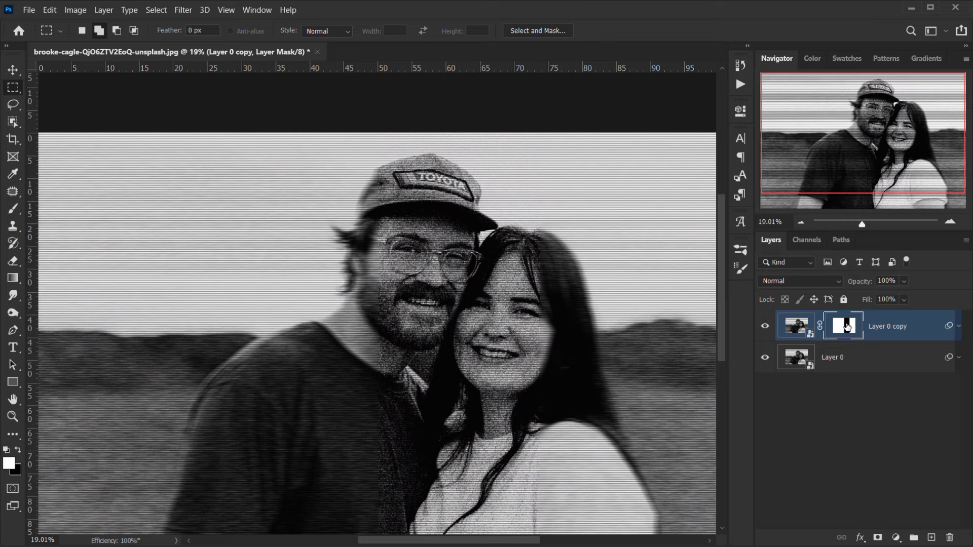
double_click(840, 329)
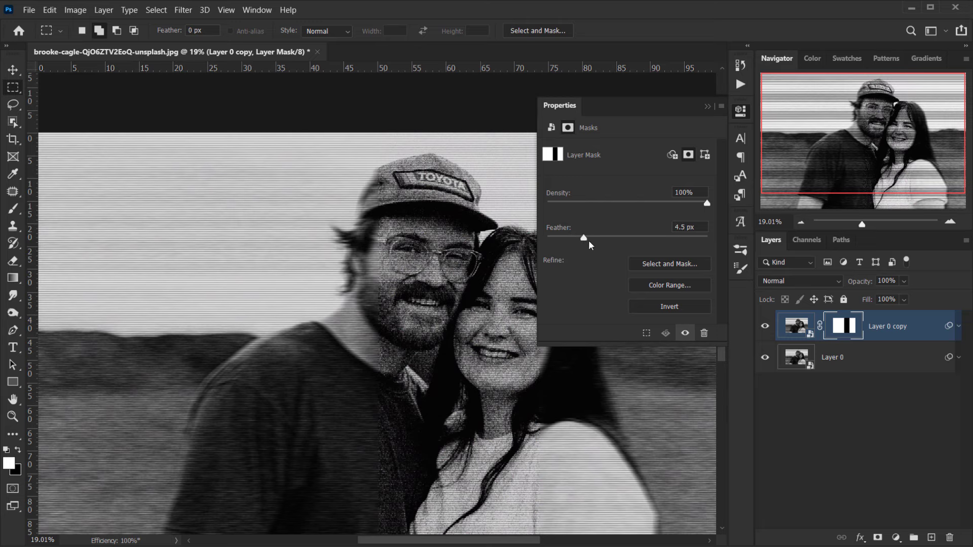
drag(603, 240, 609, 239)
drag(627, 237, 648, 236)
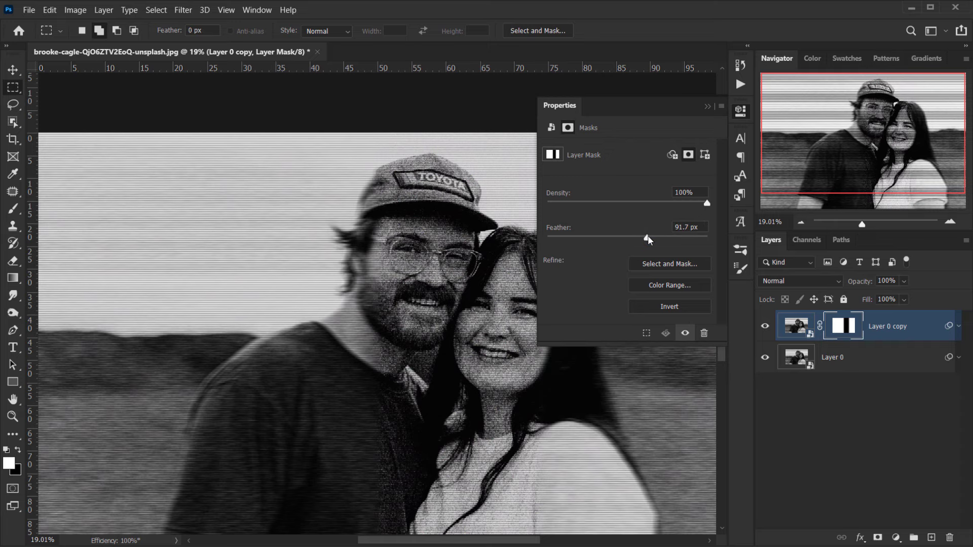
click(708, 106)
Step: Inspect the blend between sharp and blurred areas up close and as a whole, and expand Layer 0 copy's smart filters
scroll(541, 320, up, 2)
scroll(541, 320, up, 3)
scroll(593, 198, down, 4)
scroll(707, 321, down, 1)
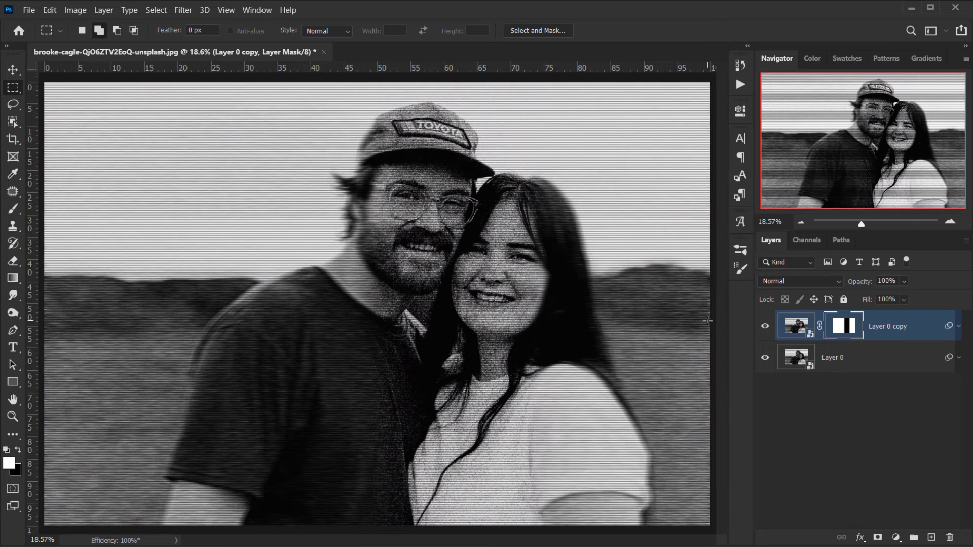
click(958, 332)
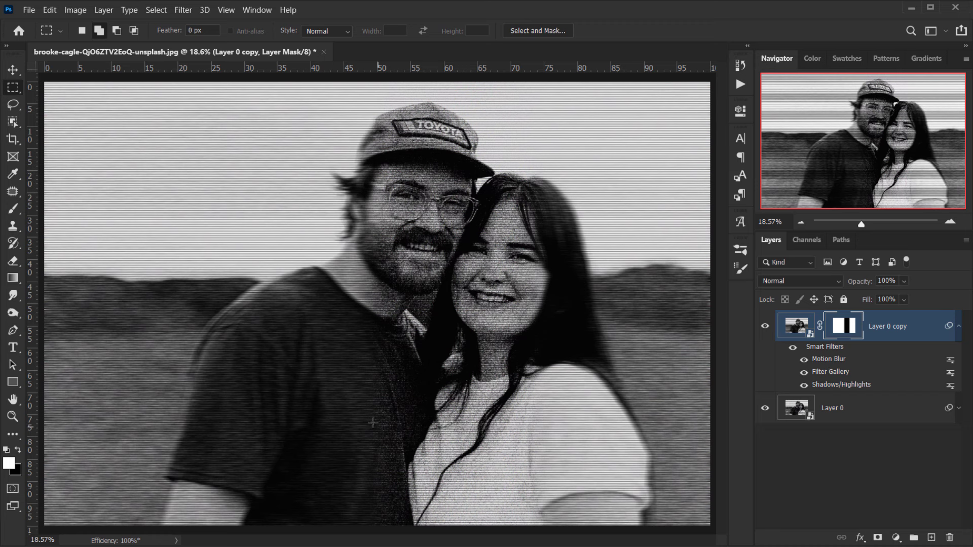
scroll(373, 422, down, 3)
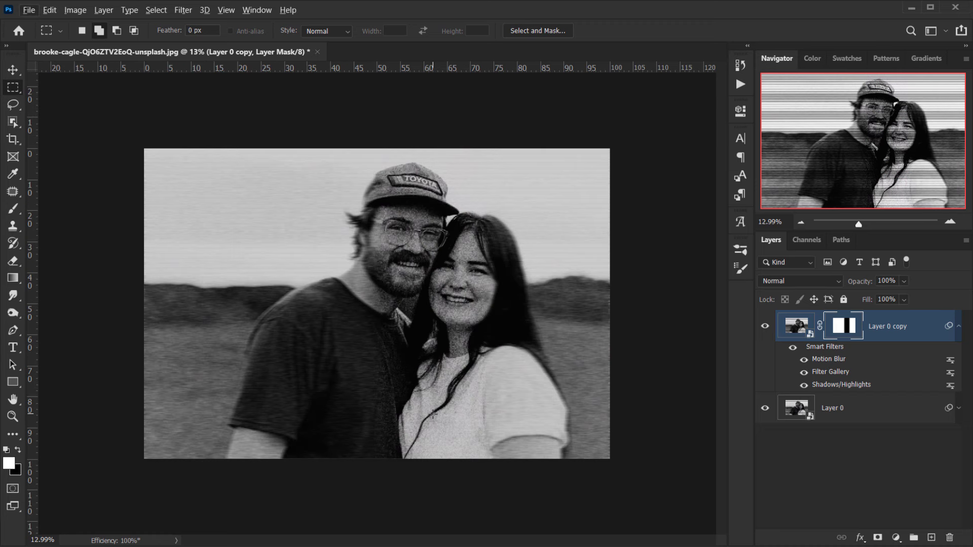
scroll(433, 414, up, 3)
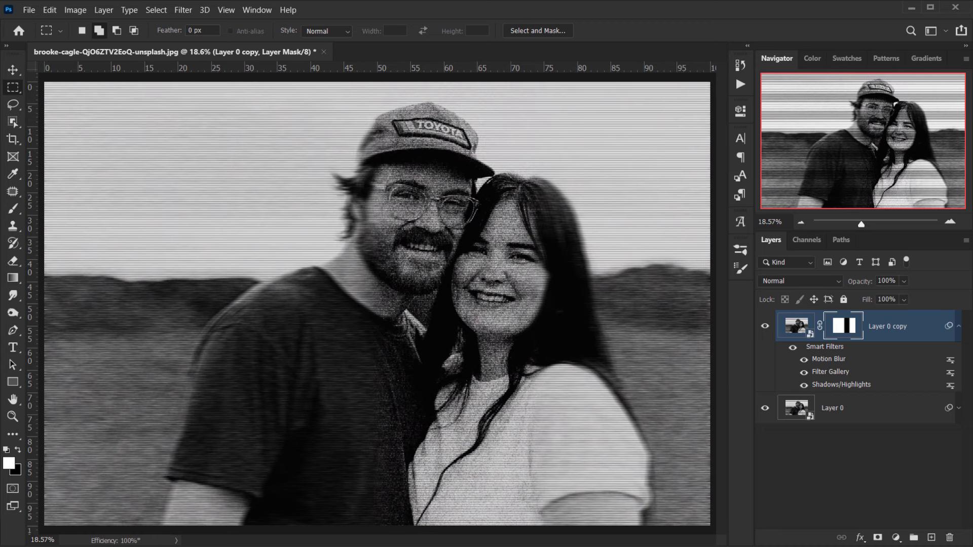
Step: Place the Dust texture file into the document and scale it to cover the whole photo
key(alt+Tab)
drag(415, 147, 363, 493)
scroll(340, 405, down, 2)
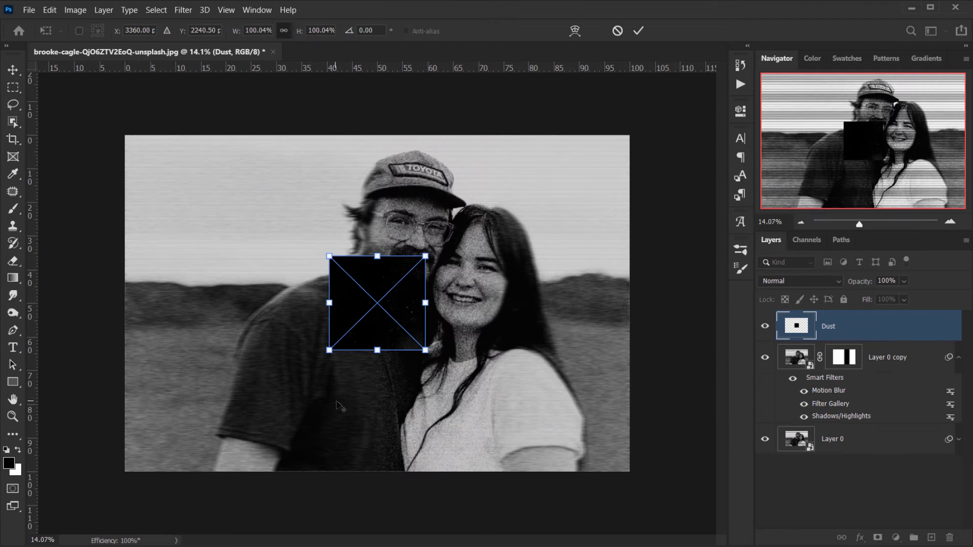
drag(425, 302, 635, 304)
drag(329, 304, 116, 304)
click(638, 31)
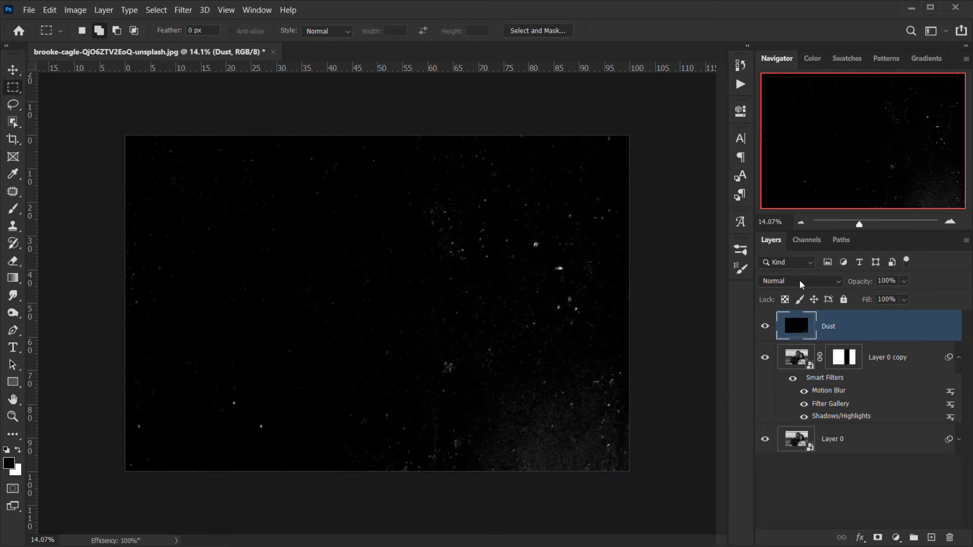
Step: Set the Dust layer's blend mode to Screen and check the specks across the photo
click(800, 281)
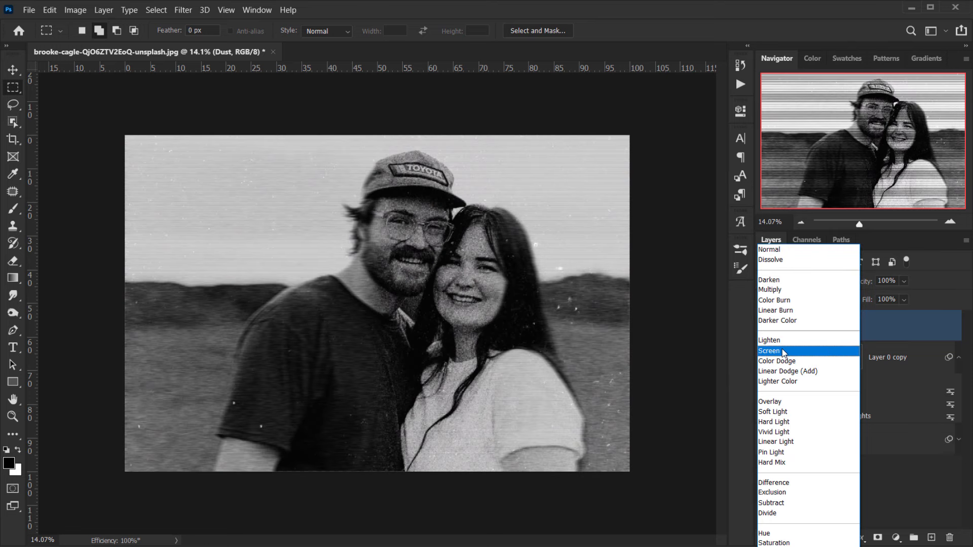
click(782, 351)
scroll(390, 341, up, 5)
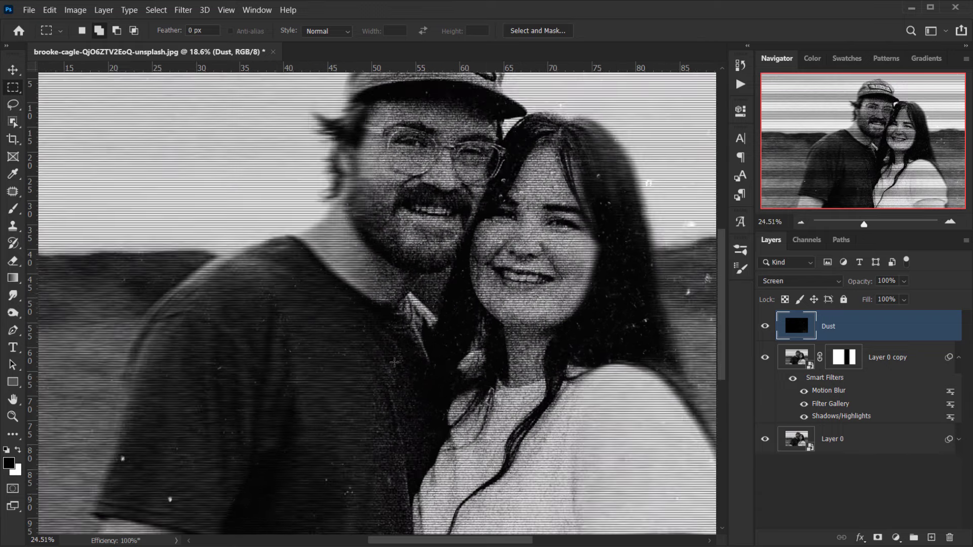
drag(456, 248, 351, 280)
scroll(351, 280, down, 5)
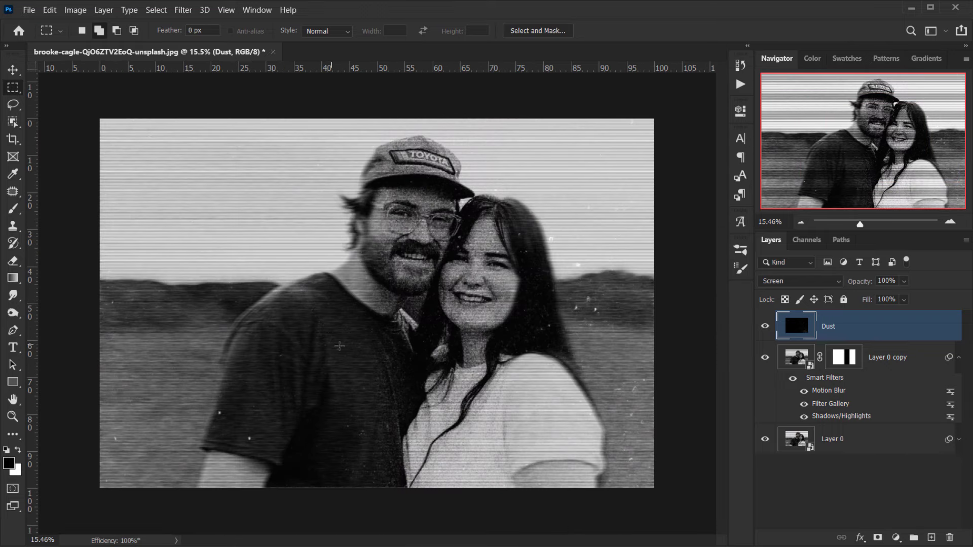
Step: Add a Levels adjustment layer above the Dust layer with output levels of 5 and 233
click(896, 537)
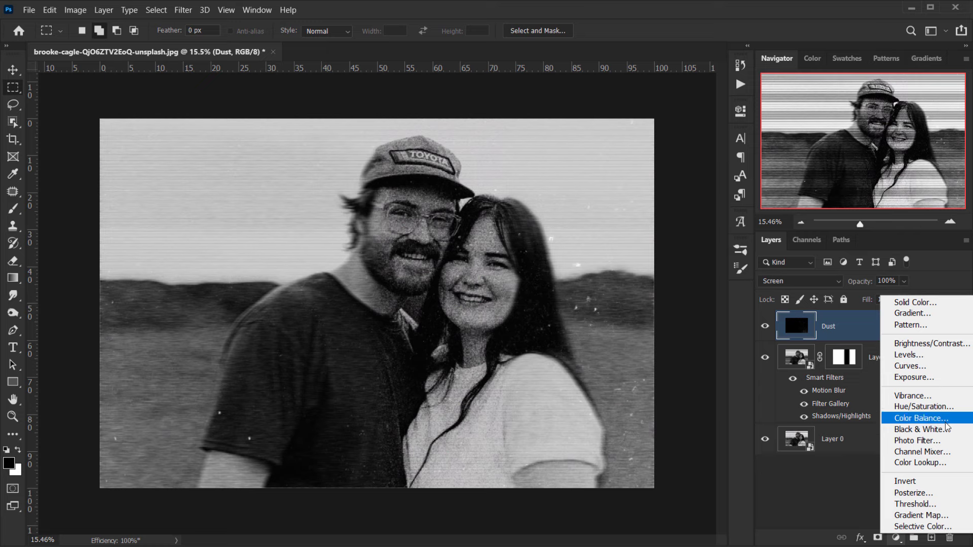
click(918, 356)
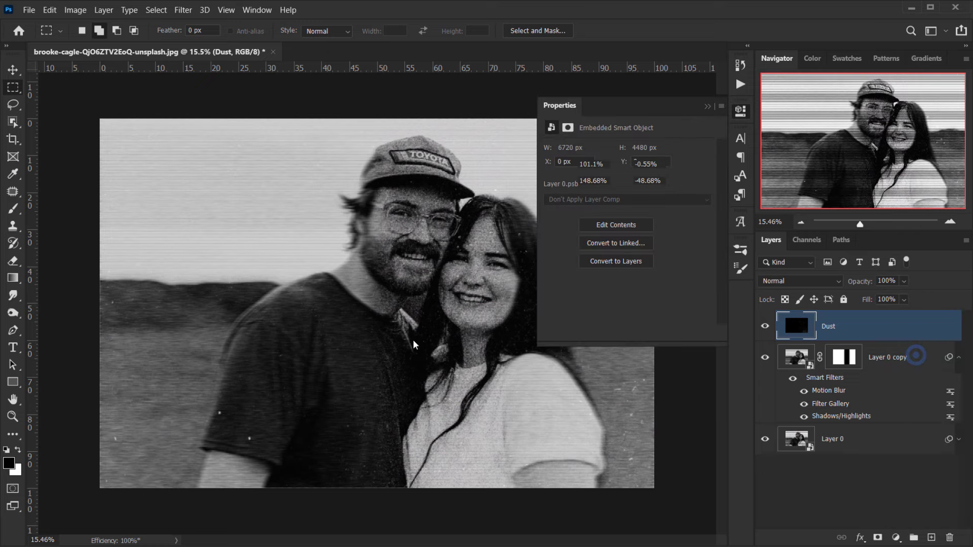
drag(565, 285, 568, 284)
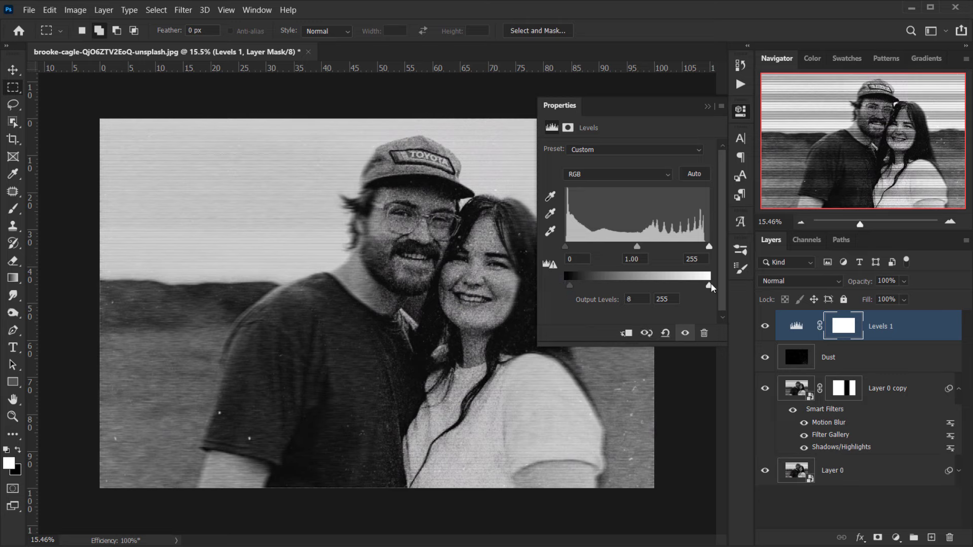
drag(709, 285, 697, 288)
drag(569, 286, 567, 285)
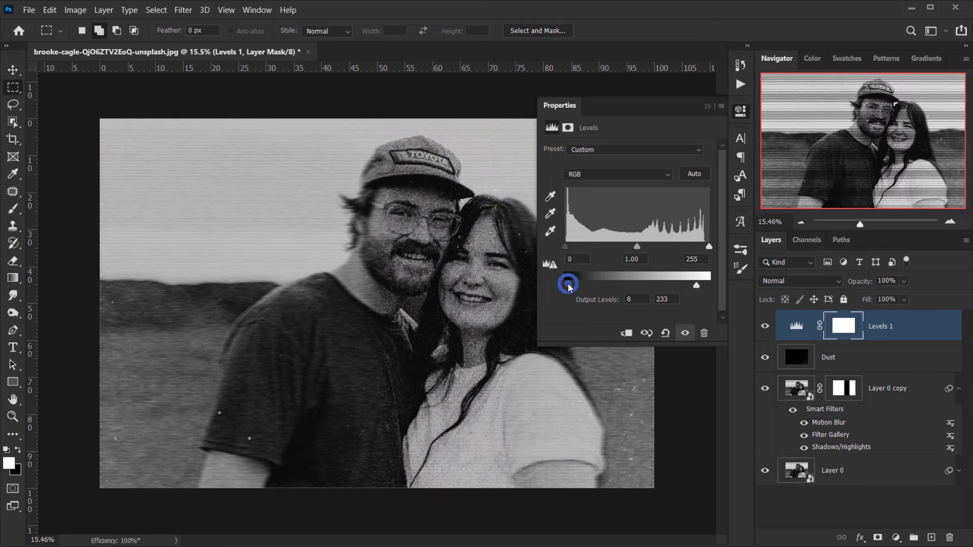
Step: Set the Levels midtone input to 0.87 and the white input to 244, and check the photo up close
drag(637, 246, 645, 245)
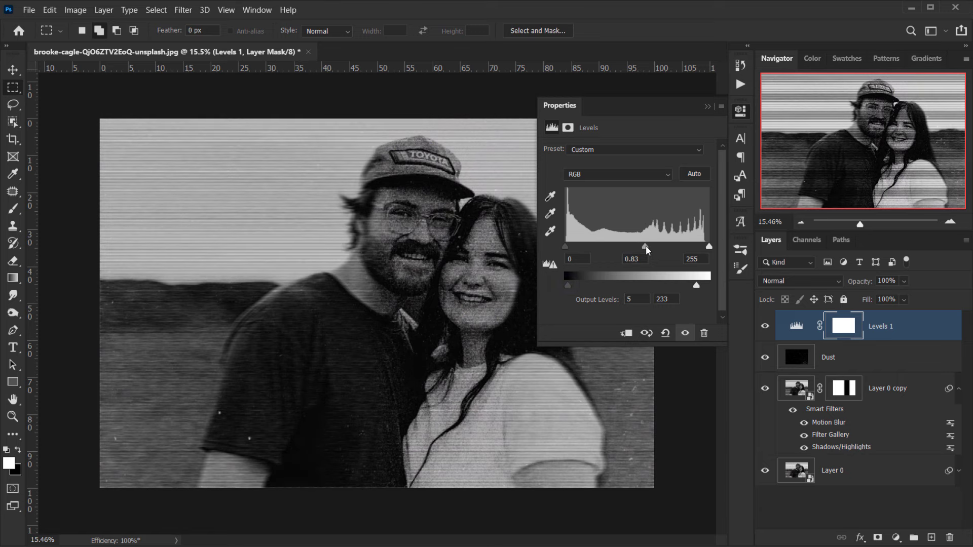
drag(709, 247, 704, 247)
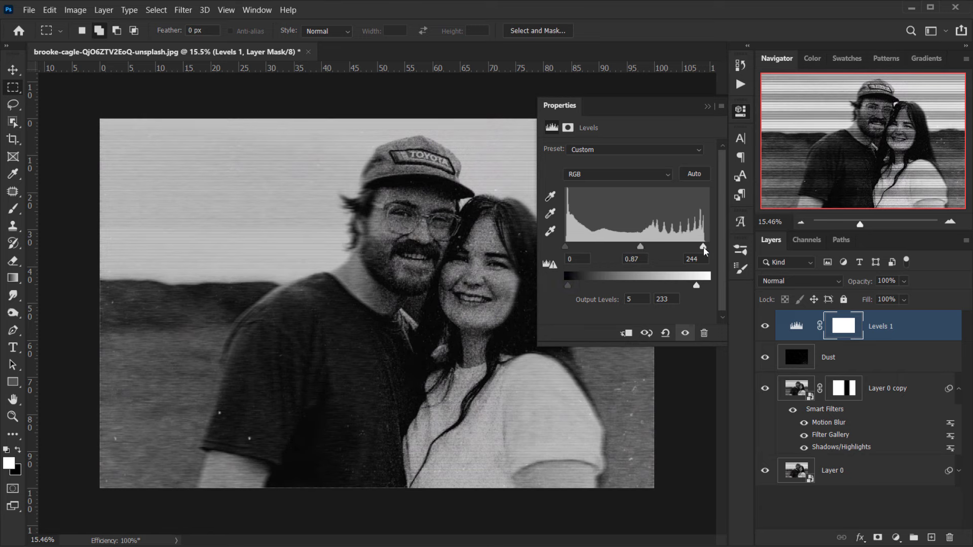
click(708, 107)
scroll(434, 308, up, 2)
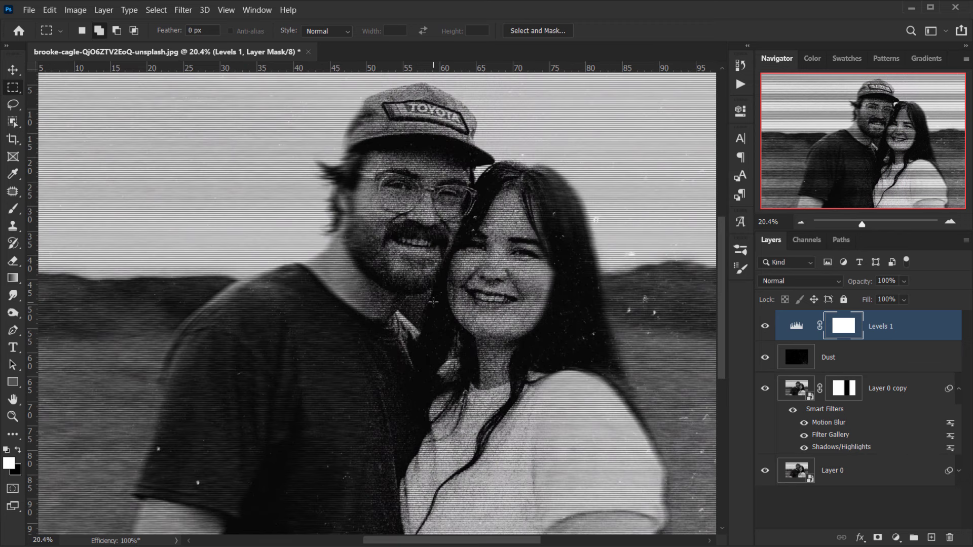
Step: Add a Gradient Map adjustment layer above Levels 1 and apply the navy-red-orange-yellow preset from the LetsPS_Gradients group
scroll(433, 308, down, 2)
click(897, 538)
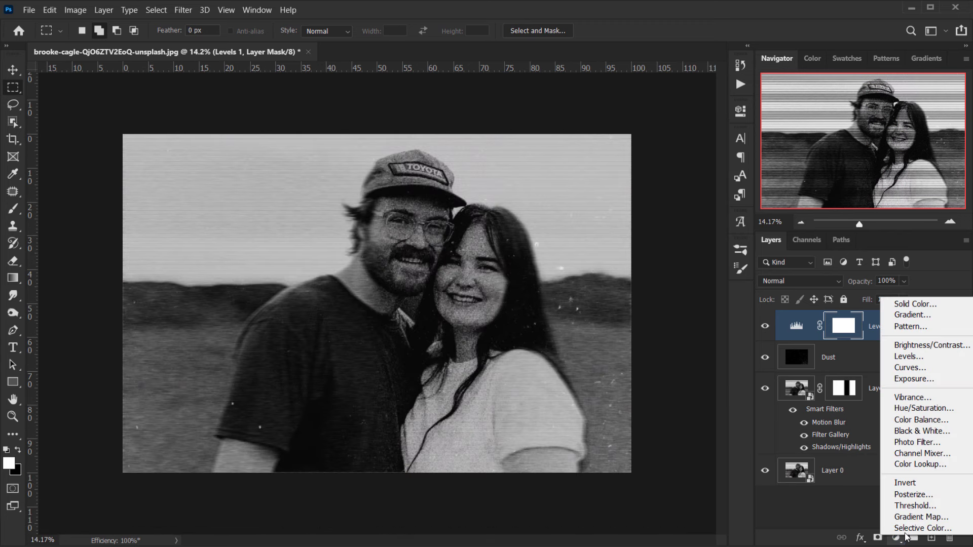
click(907, 517)
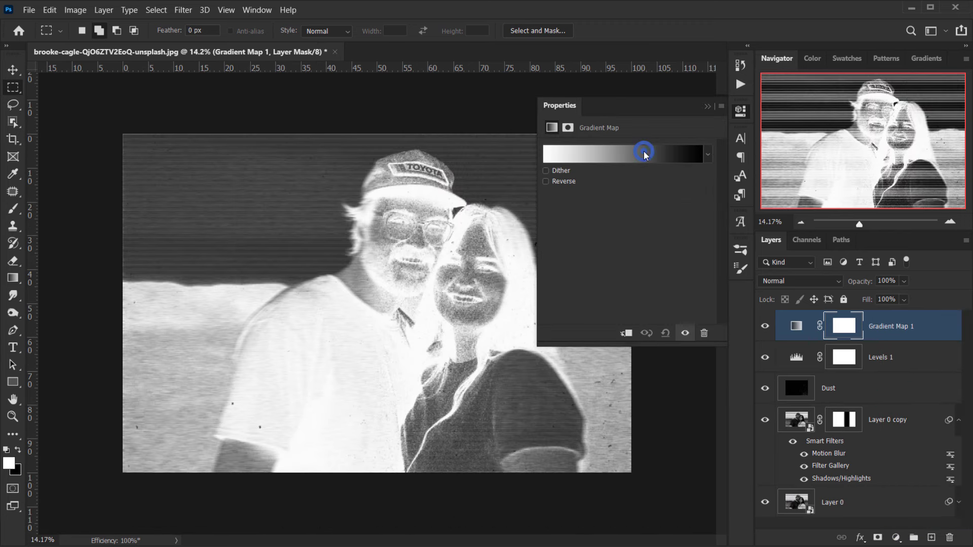
click(643, 155)
drag(900, 257, 901, 306)
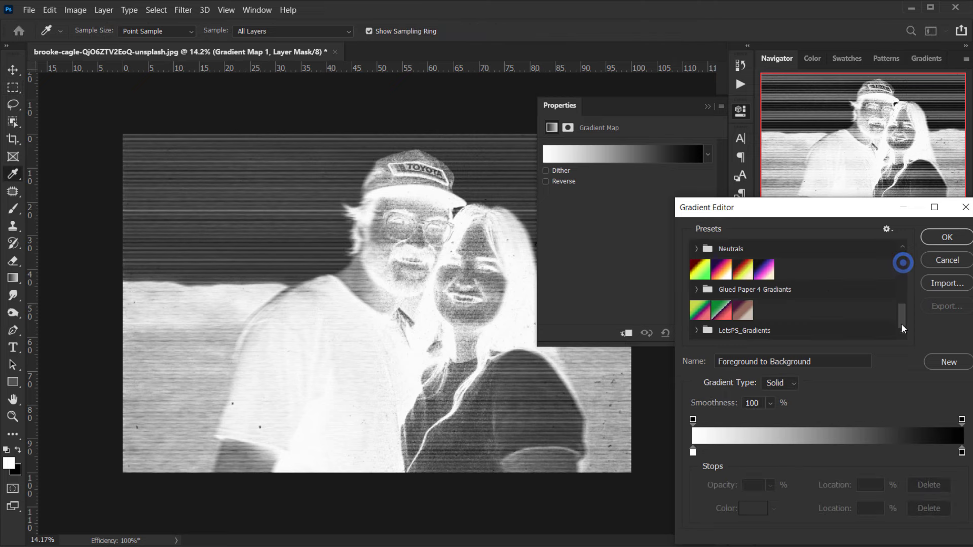
click(697, 291)
scroll(778, 317, down, 4)
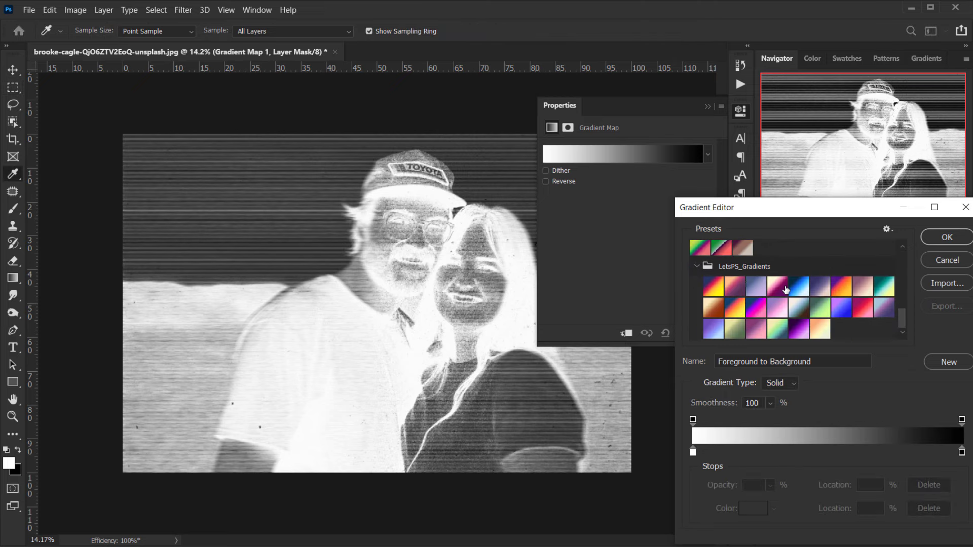
click(714, 294)
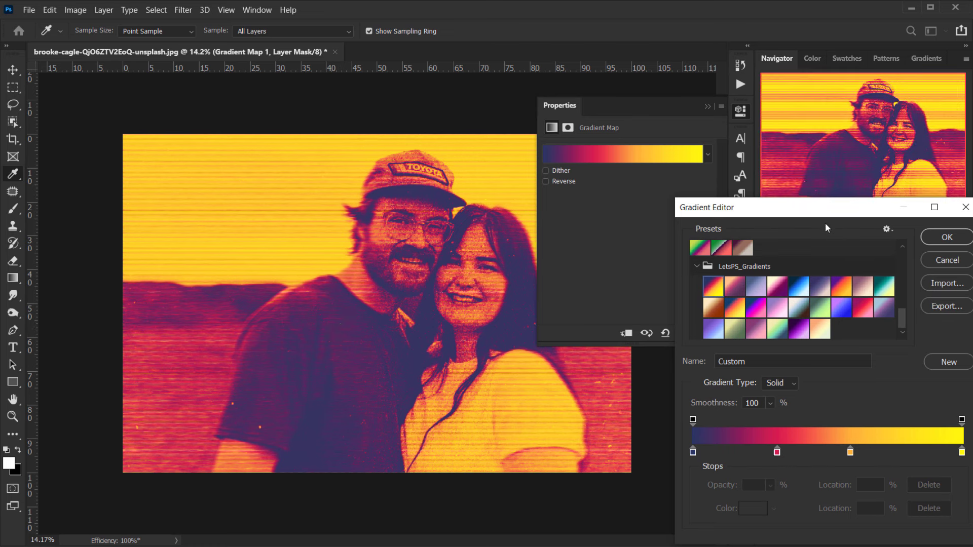
Step: Try the peach-to-purple and blue-to-lilac presets, return the gradient map to the navy-red-orange-yellow preset and accept it
drag(821, 210, 724, 176)
click(633, 261)
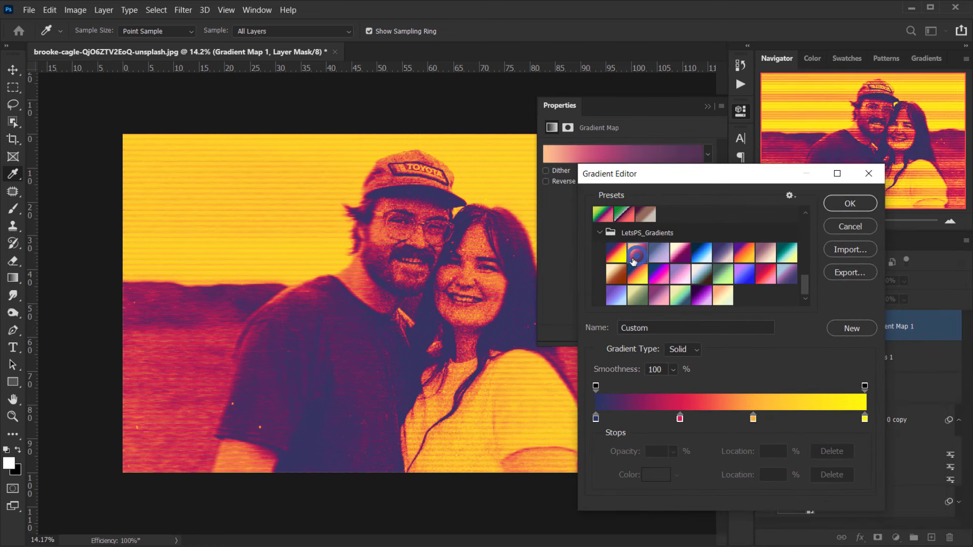
click(658, 251)
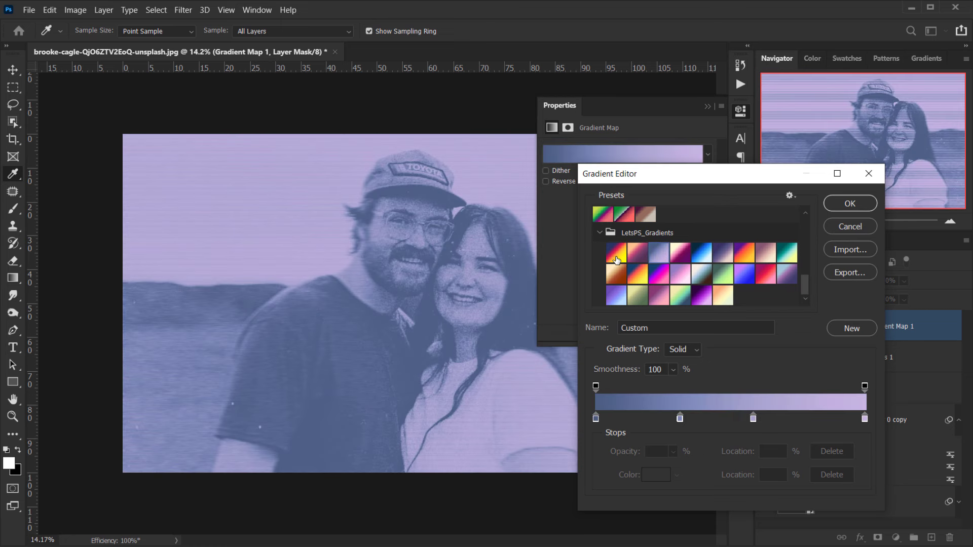
click(616, 260)
click(844, 203)
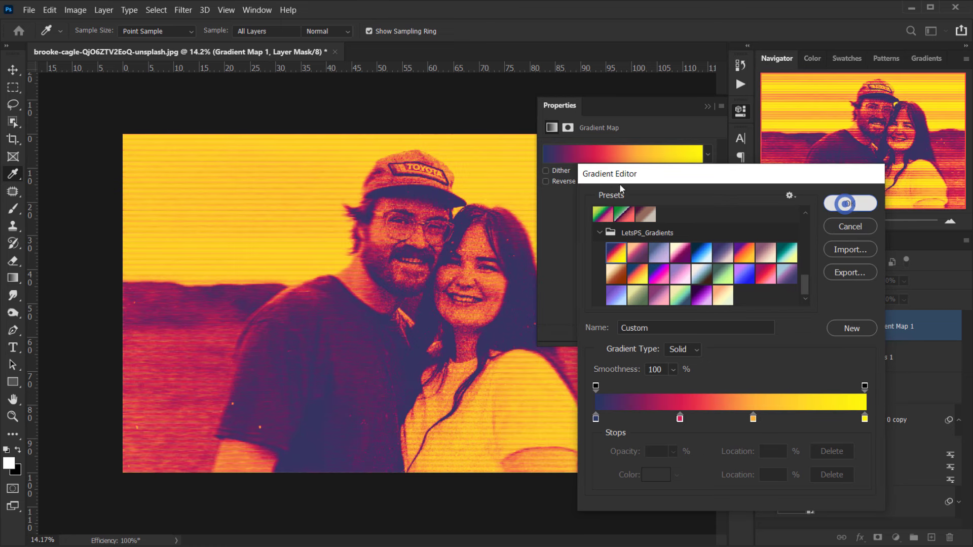
click(708, 106)
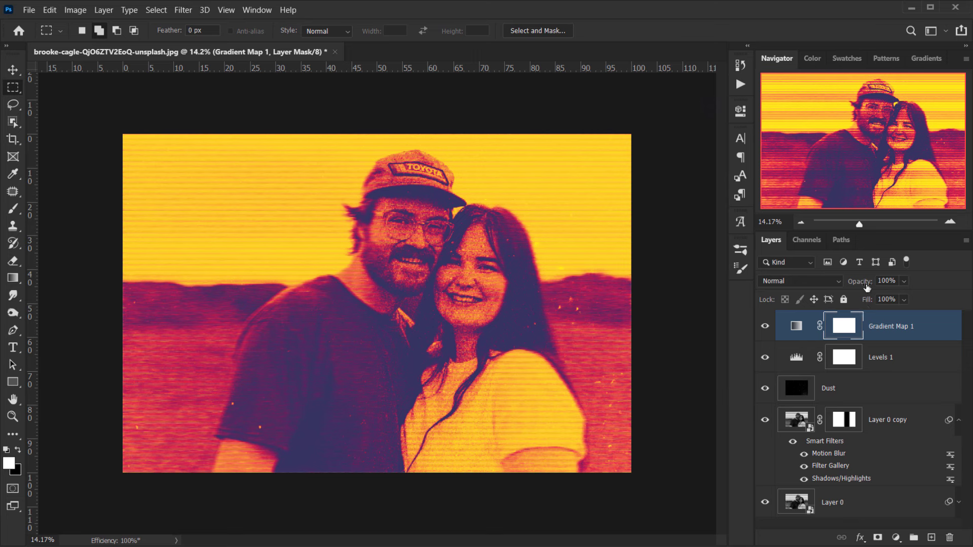
Step: Lower the Gradient Map layer's opacity to 22% and check the toned faces up close without the interface panels
drag(861, 280, 827, 280)
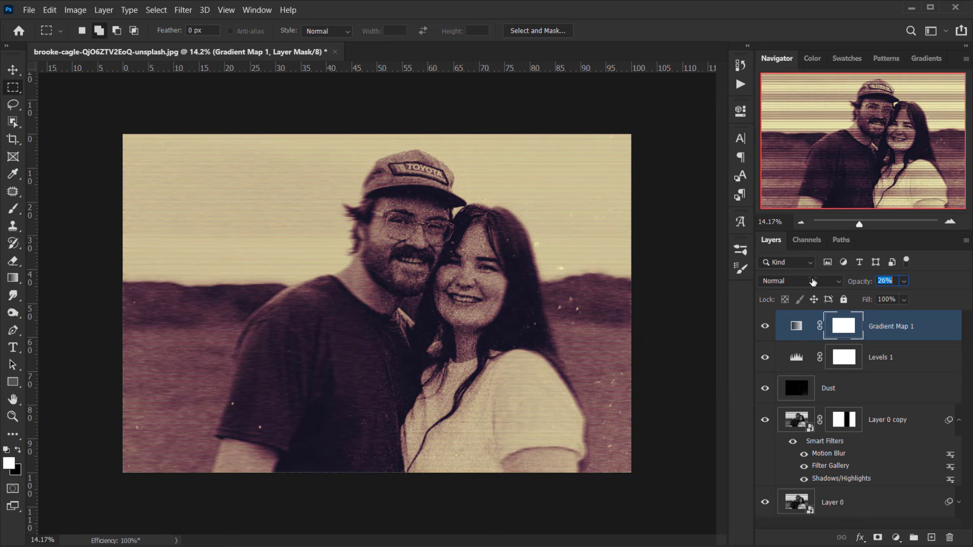
drag(811, 282, 810, 281)
key(ctrl+plus)
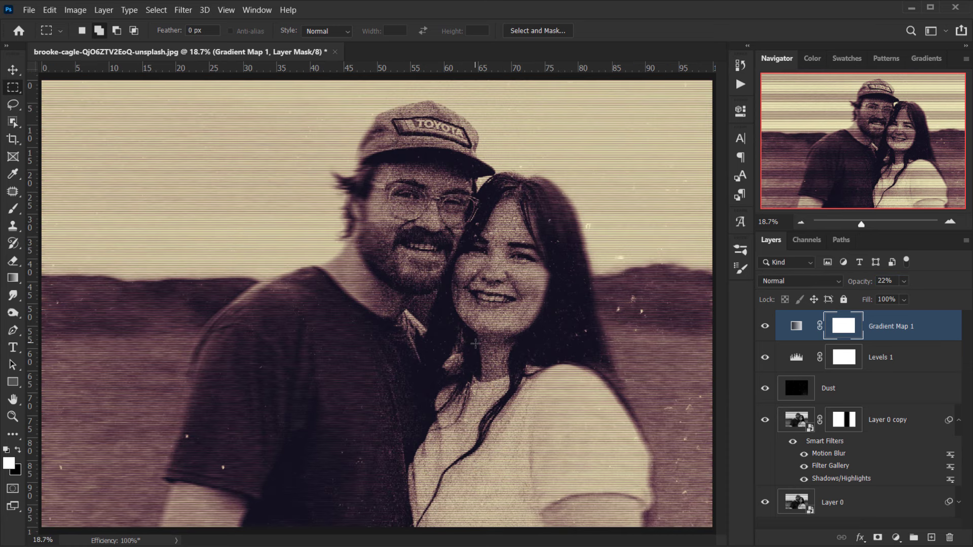
key(Tab)
drag(544, 287, 492, 292)
scroll(398, 292, up, 1)
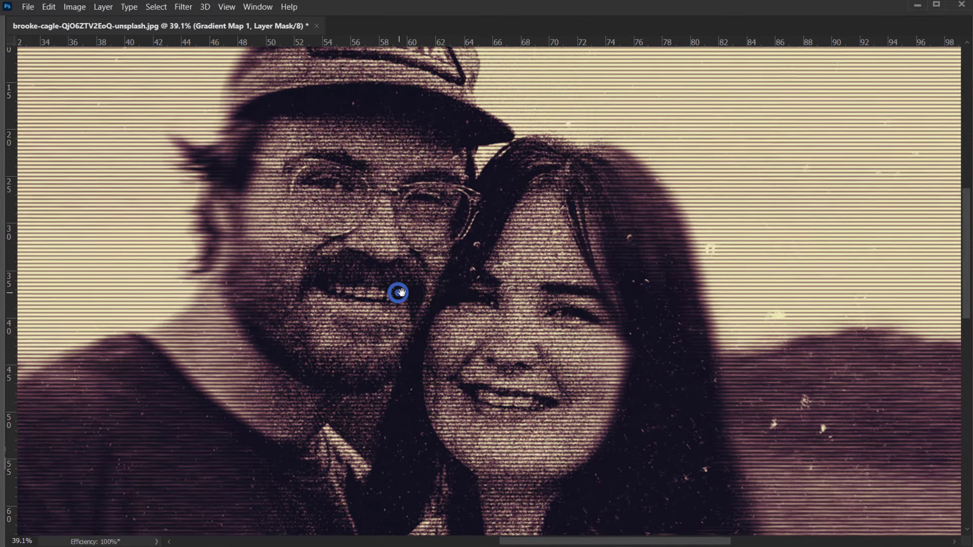